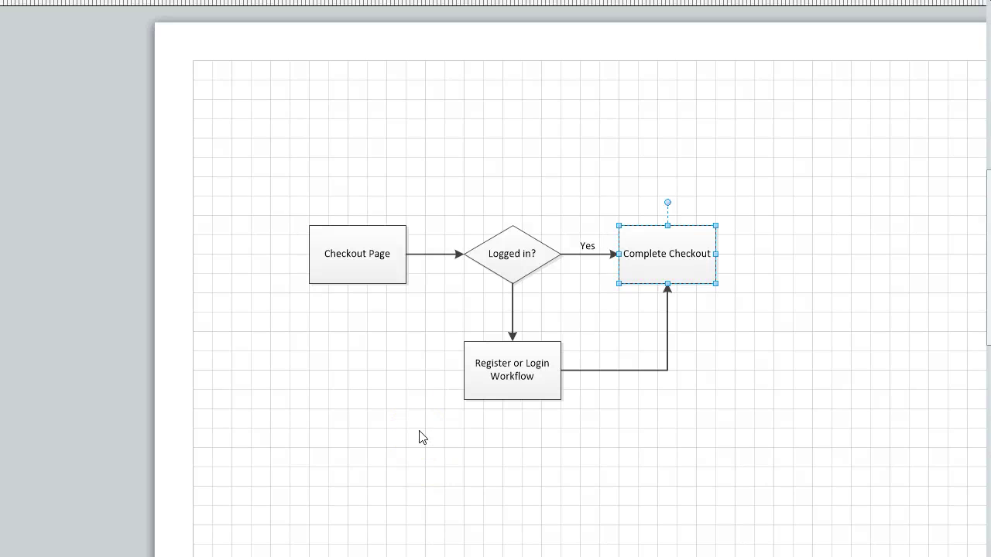
- Review the Checkout page's workflow steps and save its page settings
{"action": "left_click", "coordinate": [459, 423]}
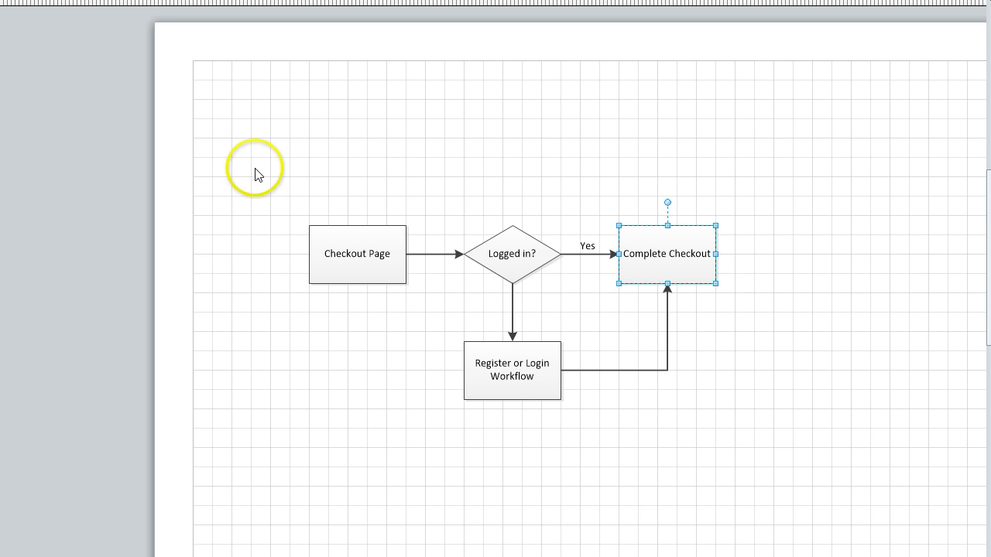
{"action": "left_click", "coordinate": [325, 221]}
{"action": "left_click", "coordinate": [361, 281]}
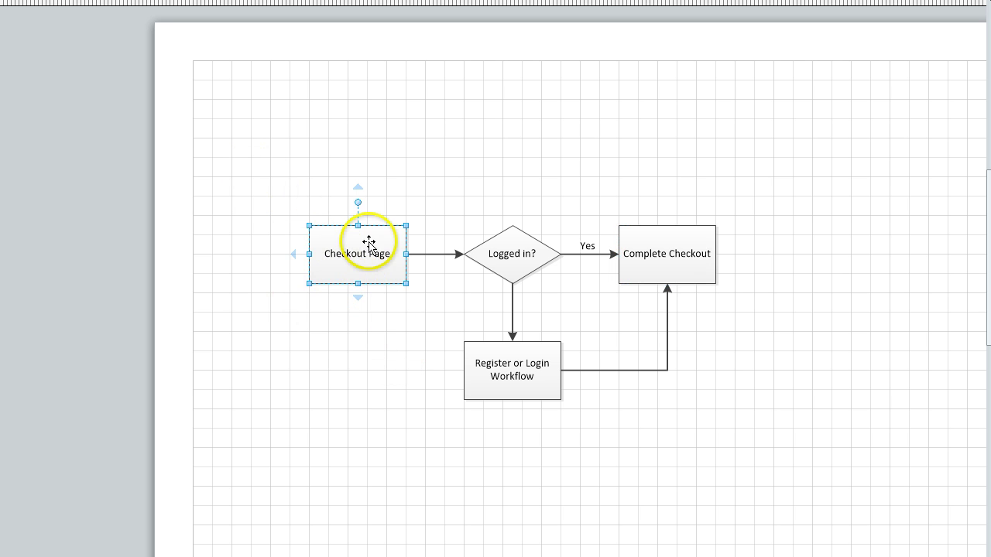
{"action": "mouse_move", "coordinate": [358, 298]}
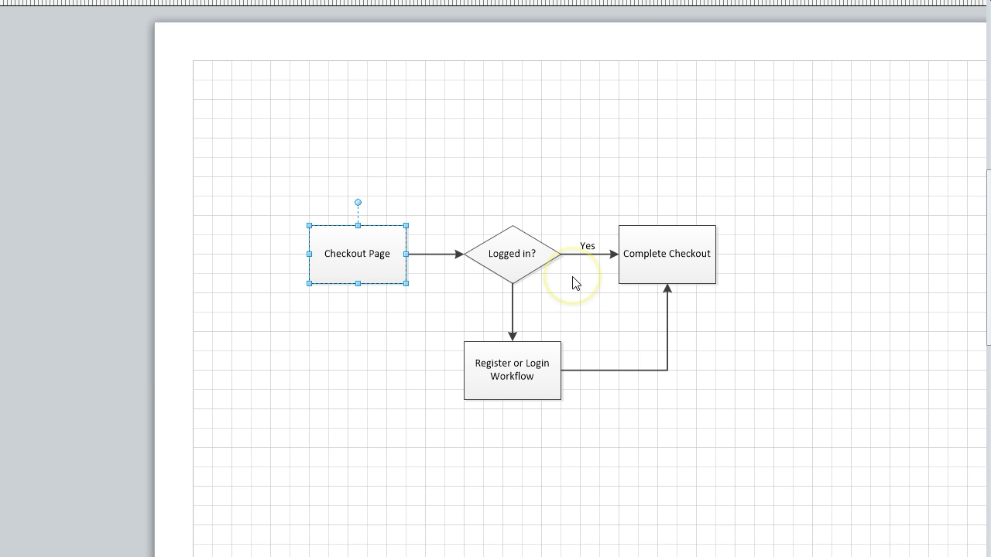
{"action": "left_click", "coordinate": [521, 377]}
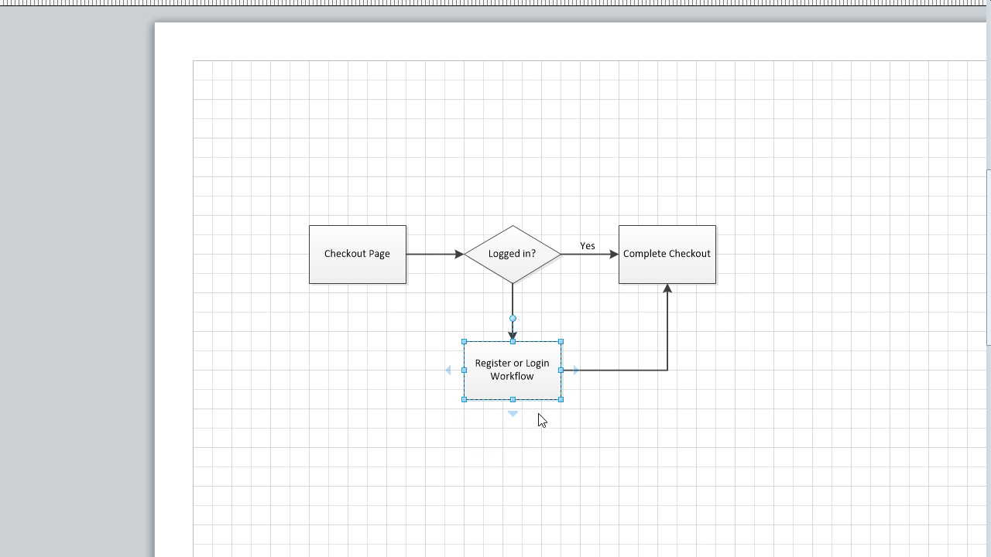
{"action": "left_click", "coordinate": [558, 459]}
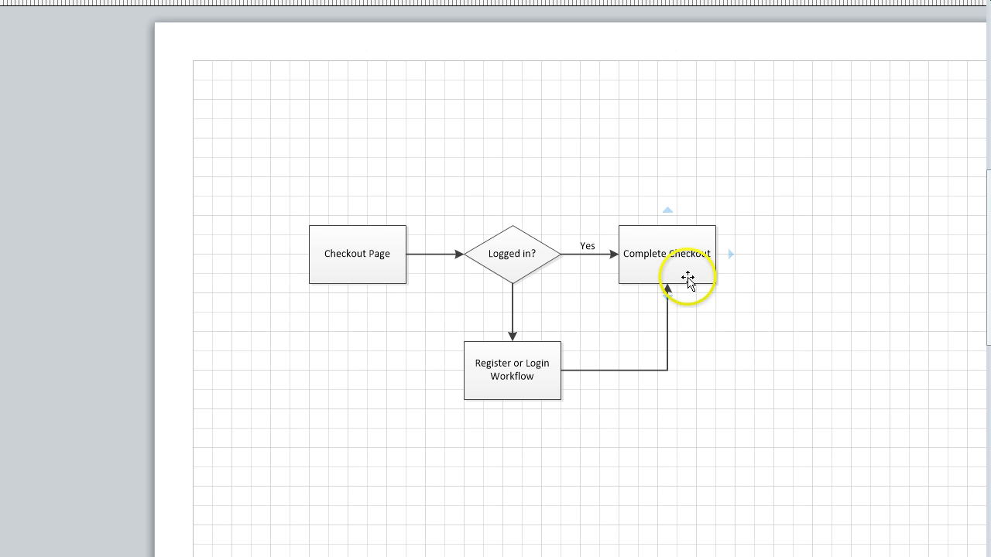
{"action": "left_click", "coordinate": [689, 271]}
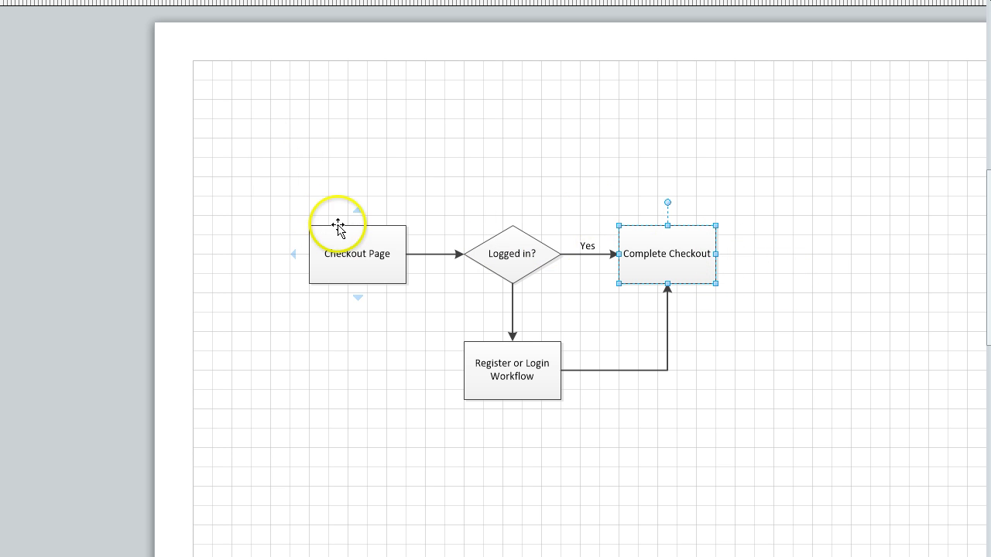
{"action": "left_click", "coordinate": [364, 247]}
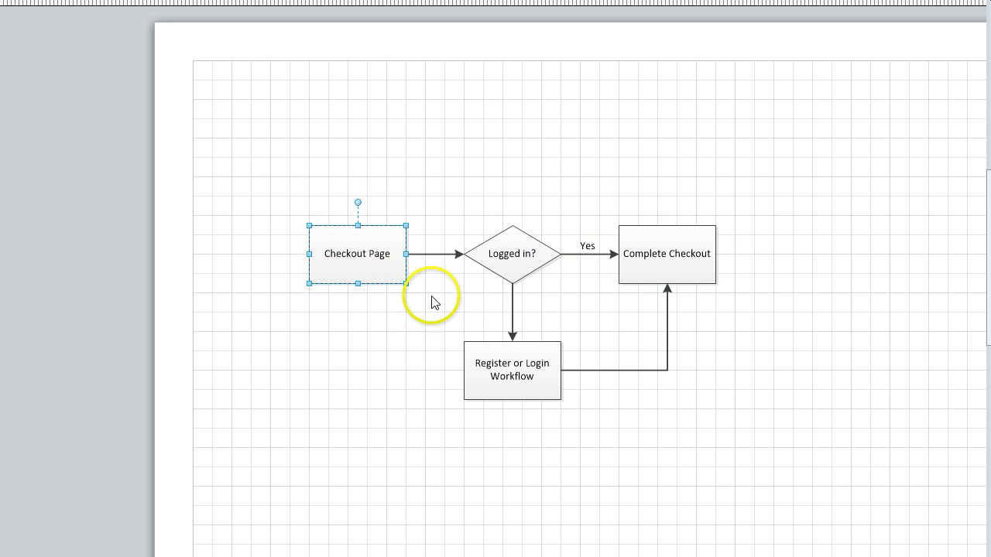
{"action": "left_click", "coordinate": [639, 264]}
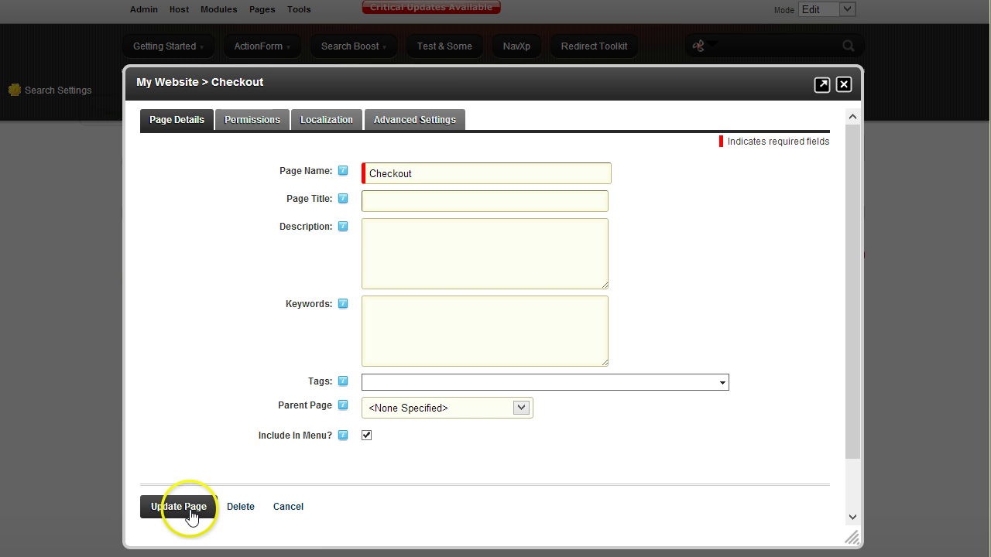
{"action": "left_click", "coordinate": [187, 510]}
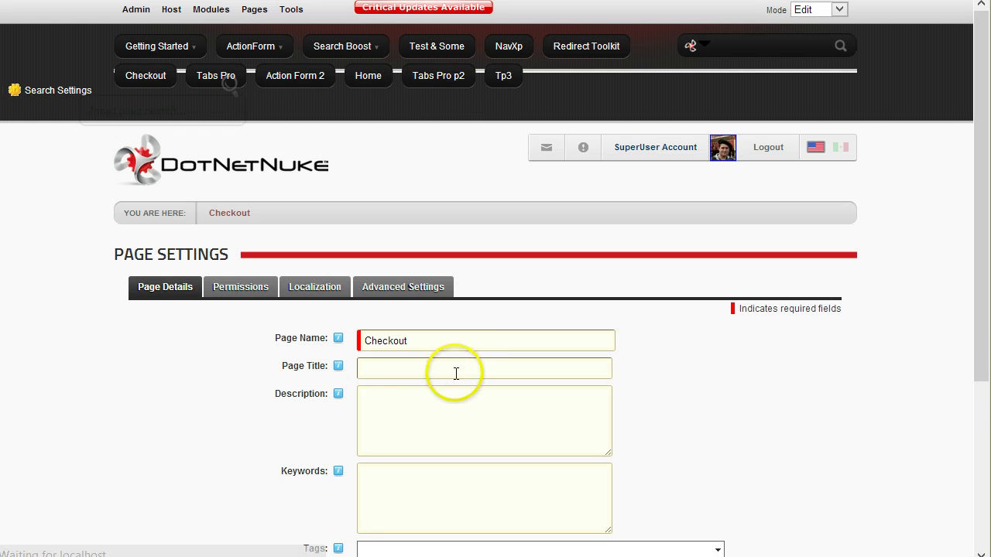
- Add the avt.Redirect Toolkit module to the Checkout page from All Categories
{"action": "left_click", "coordinate": [235, 219]}
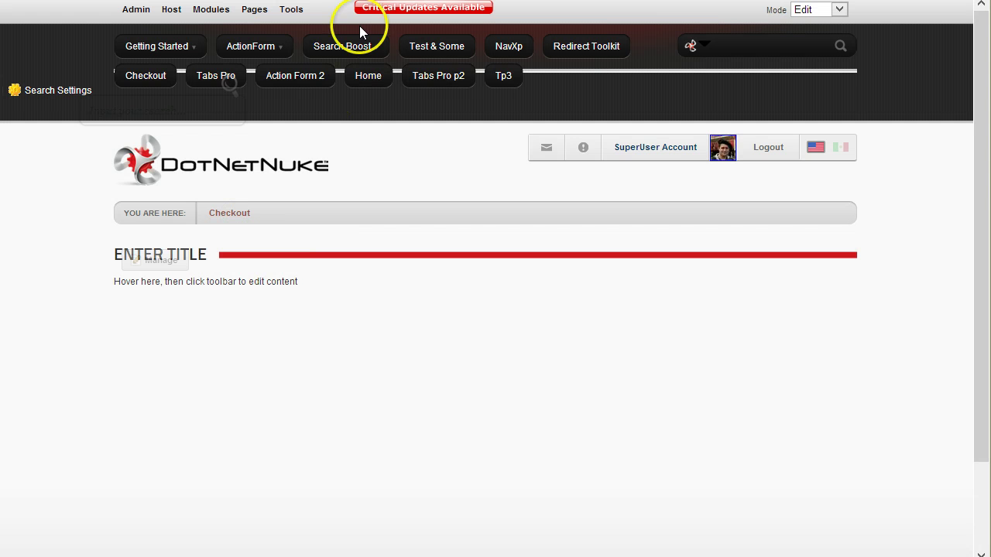
{"action": "mouse_move", "coordinate": [215, 9]}
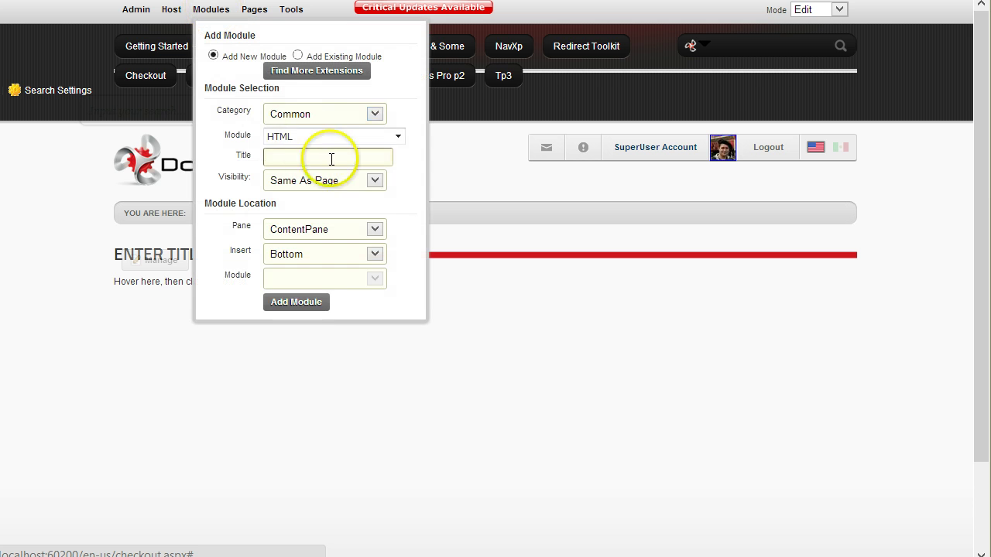
{"action": "left_click", "coordinate": [317, 115]}
{"action": "left_click", "coordinate": [329, 157]}
{"action": "left_click", "coordinate": [332, 137]}
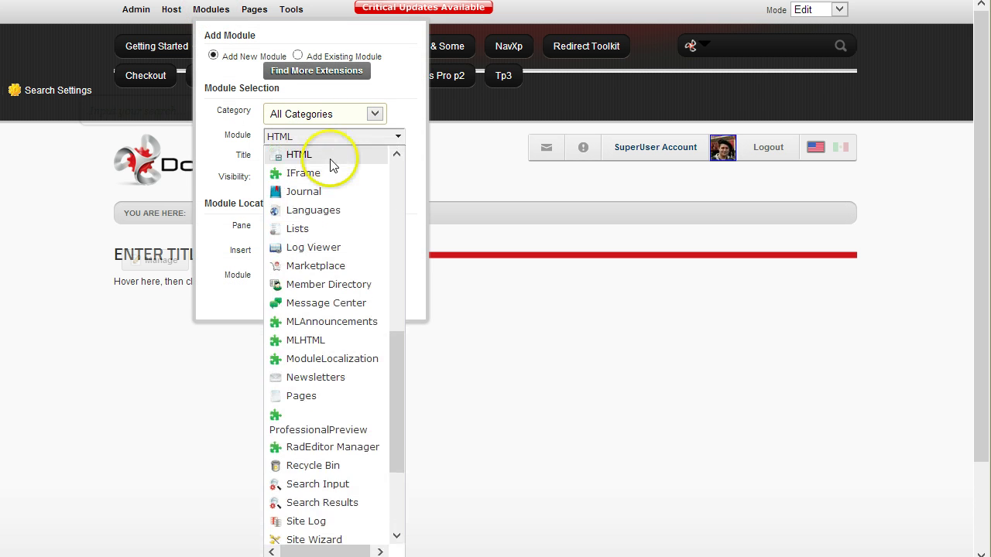
{"action": "scroll", "coordinate": [340, 186], "scroll_direction": "up", "scroll_amount": 5}
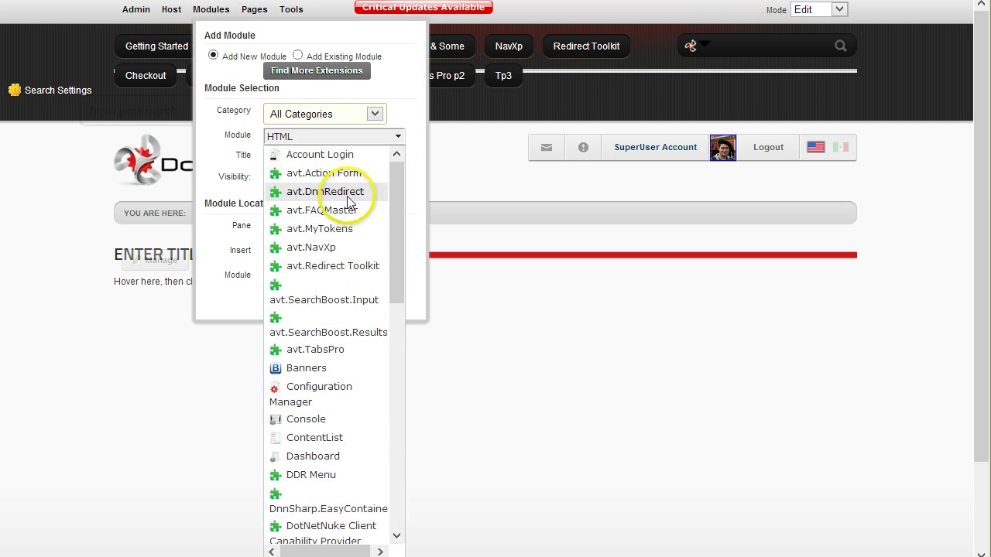
{"action": "left_click", "coordinate": [358, 267]}
{"action": "left_click", "coordinate": [279, 306]}
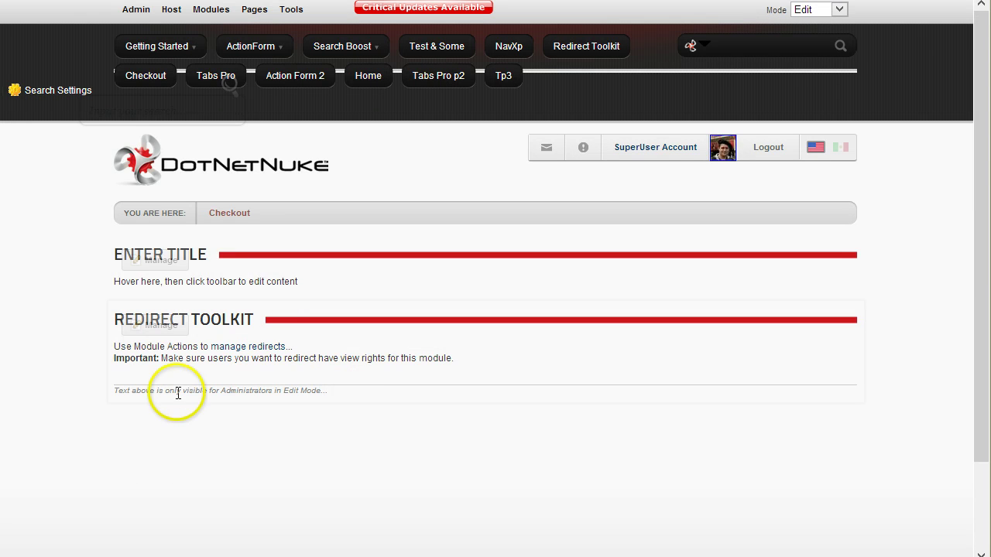
- Start a new, blank redirect rule from the module's Manage Redirects screen
{"action": "left_click", "coordinate": [235, 353]}
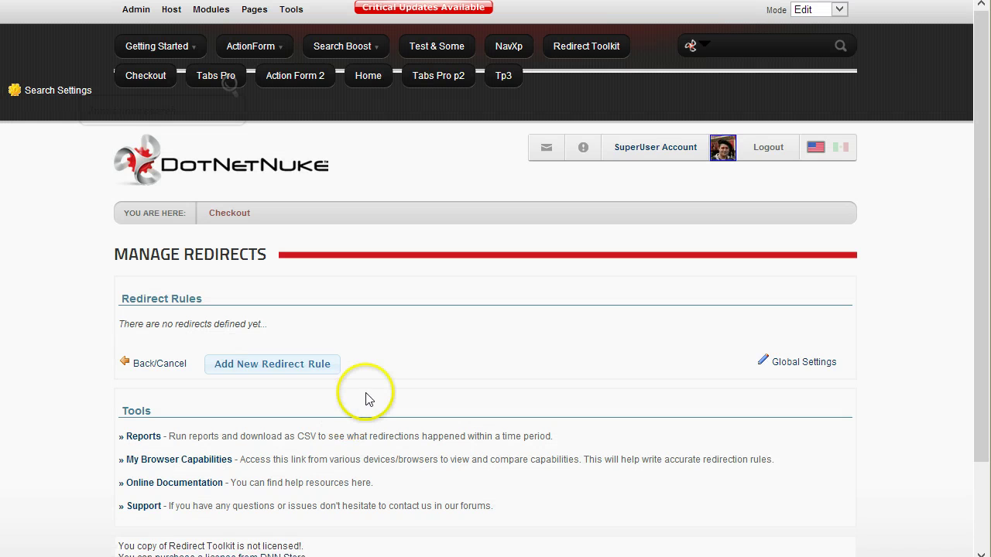
{"action": "scroll", "coordinate": [327, 370], "scroll_direction": "down", "scroll_amount": 1}
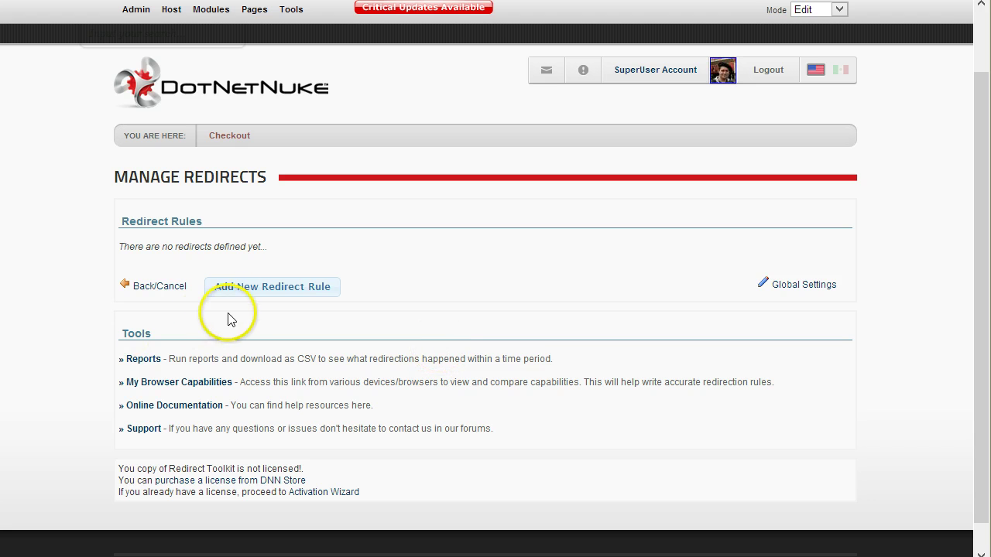
{"action": "left_click", "coordinate": [278, 302]}
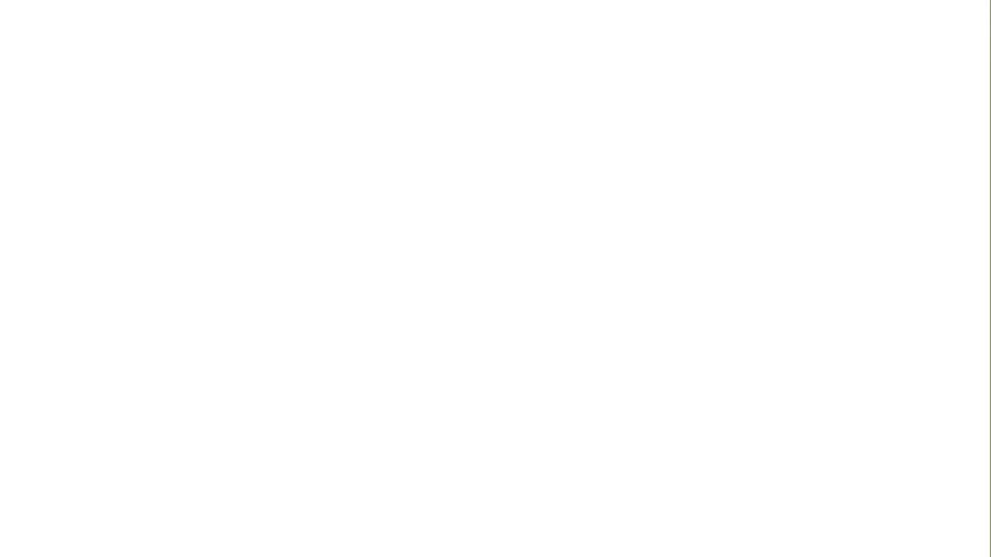
- Match the rule by Role: Is Not In Role Registered Users
{"action": "scroll", "coordinate": [68, 554], "scroll_direction": "down", "scroll_amount": 1}
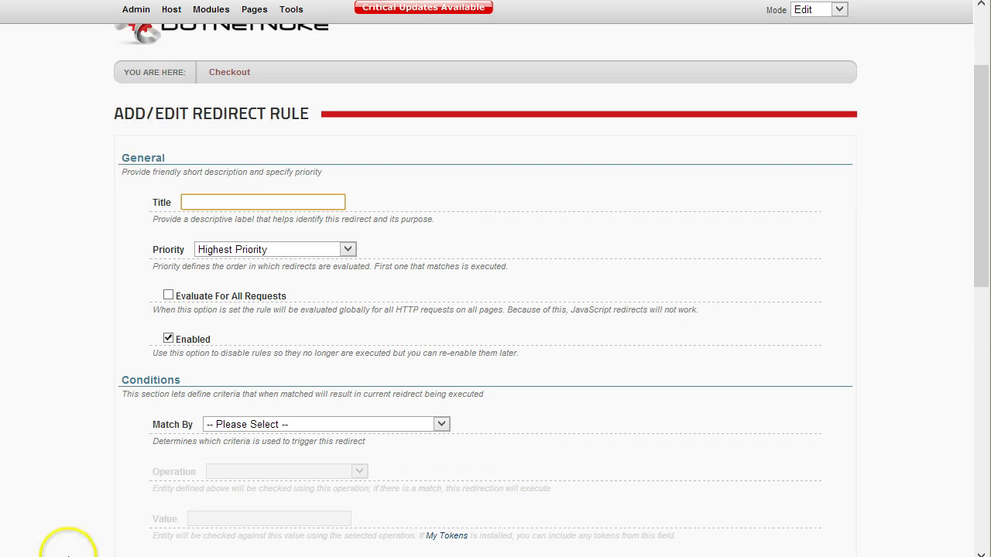
{"action": "scroll", "coordinate": [458, 387], "scroll_direction": "down", "scroll_amount": 2}
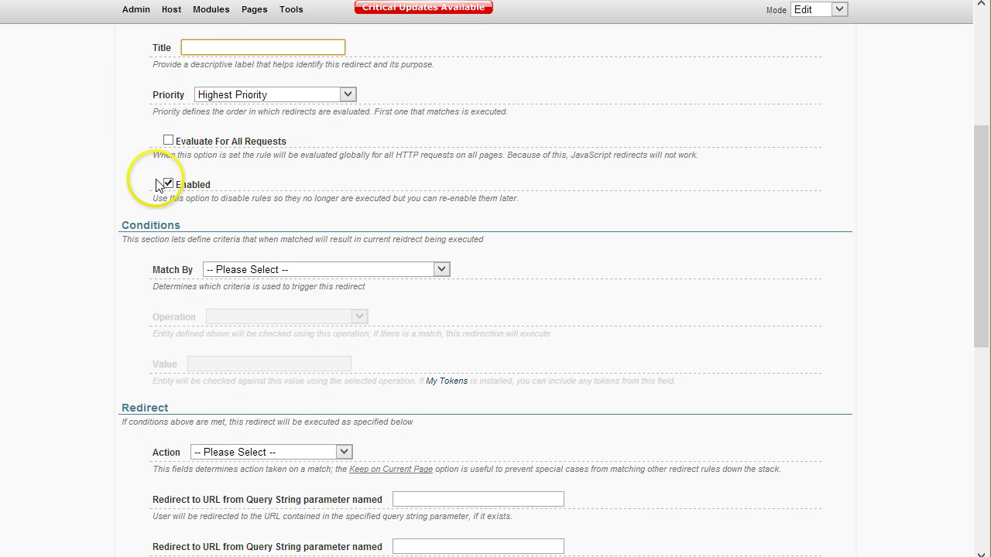
{"action": "left_click", "coordinate": [282, 274]}
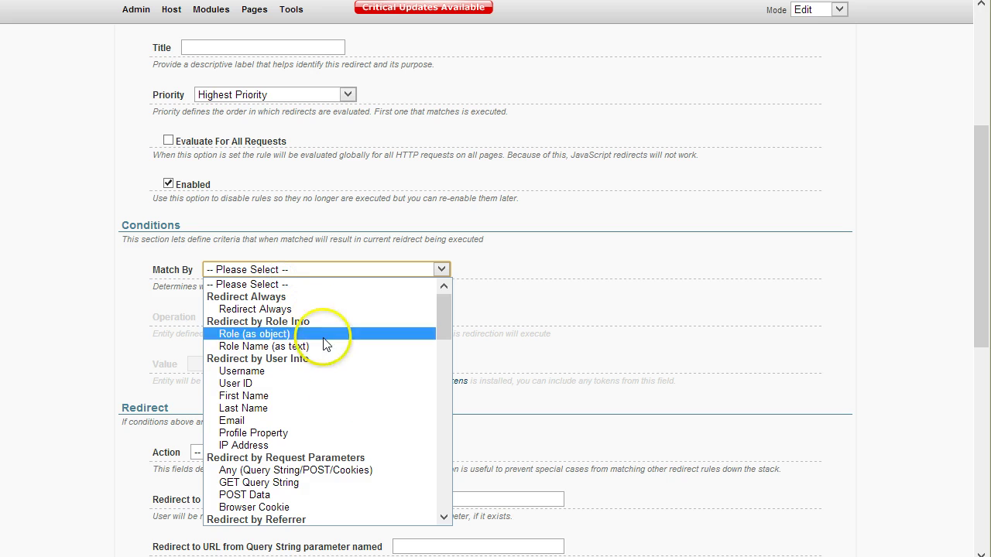
{"action": "scroll", "coordinate": [383, 468], "scroll_direction": "down", "scroll_amount": 1}
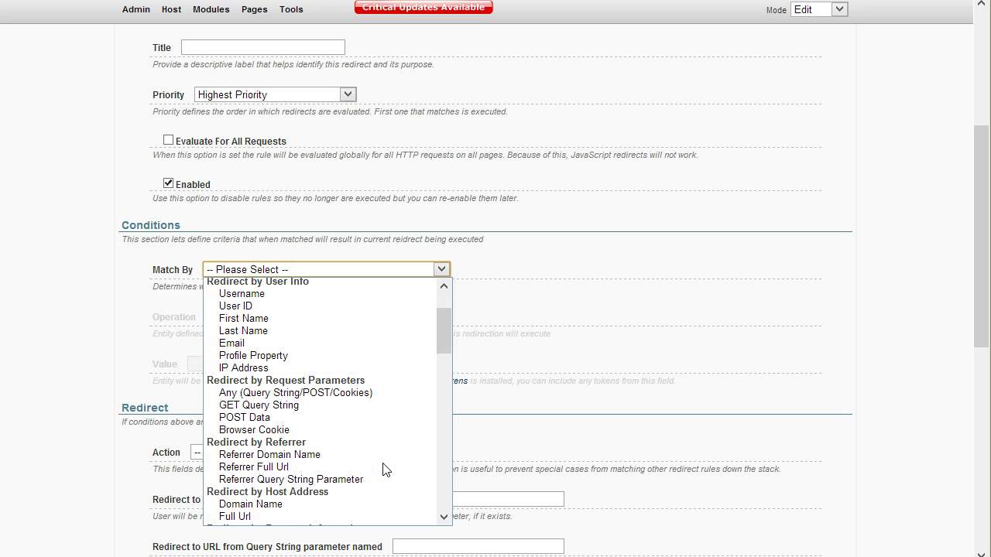
{"action": "scroll", "coordinate": [383, 470], "scroll_direction": "up", "scroll_amount": 1}
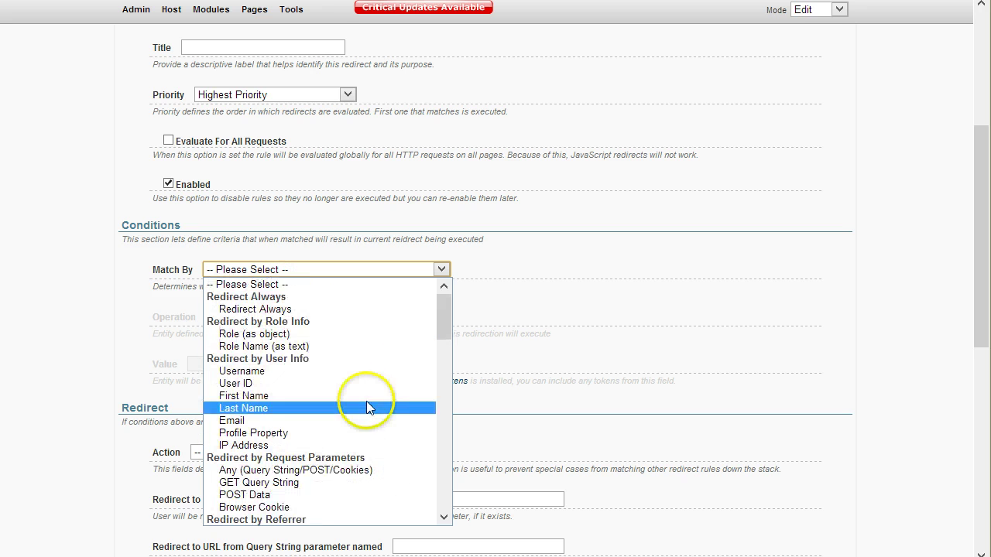
{"action": "left_click", "coordinate": [337, 336]}
{"action": "left_click", "coordinate": [285, 316]}
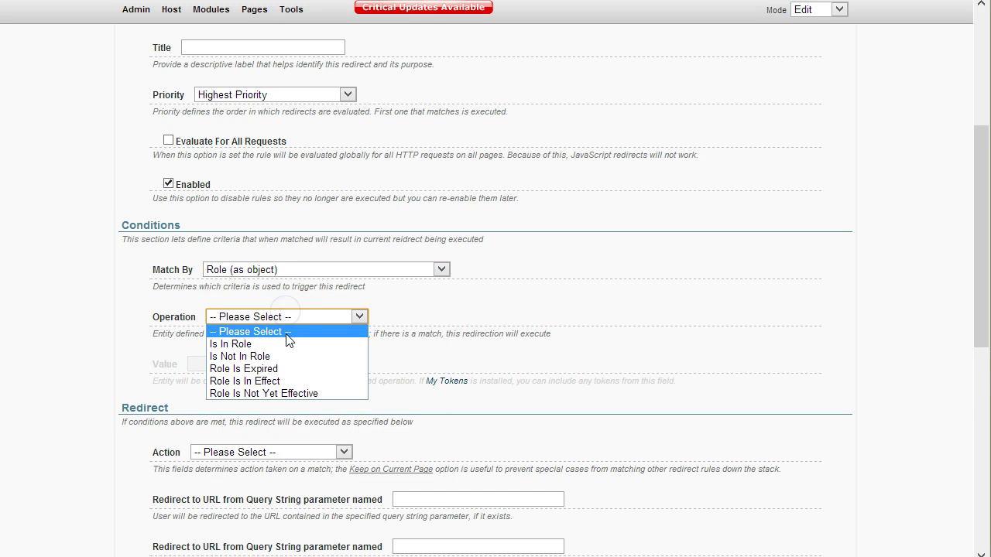
{"action": "left_click", "coordinate": [287, 355]}
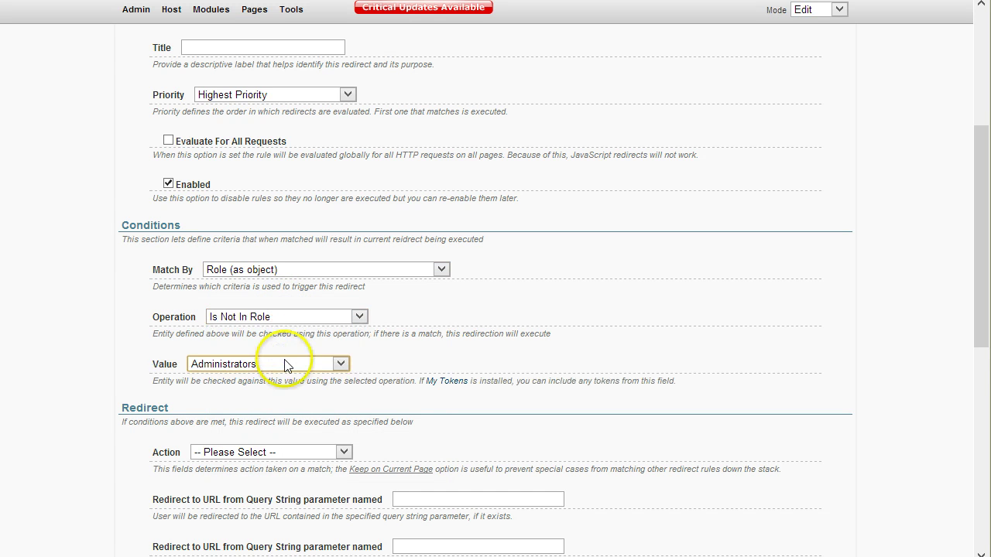
{"action": "left_click", "coordinate": [287, 364]}
{"action": "left_click", "coordinate": [288, 392]}
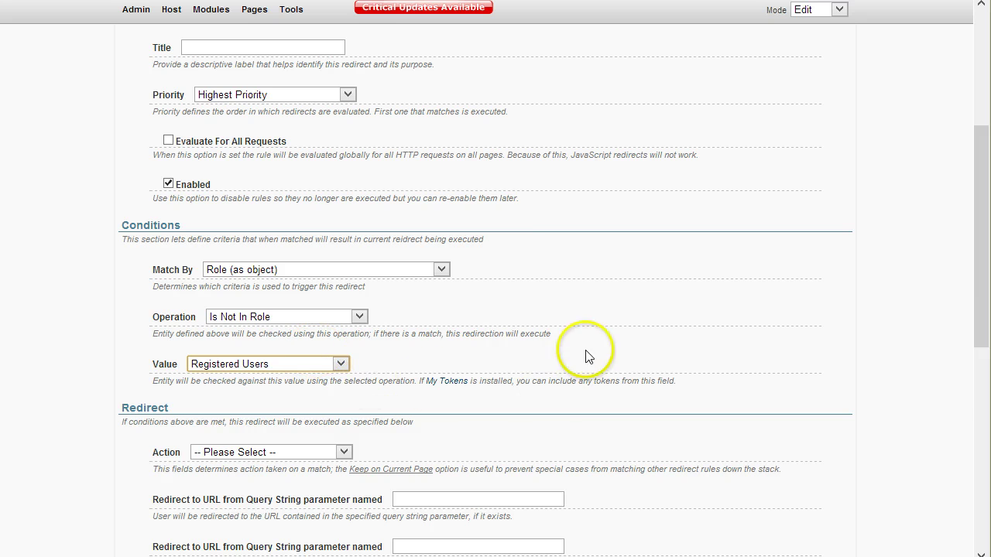
- Set the action to Redirect to Page and browse the list of target pages
{"action": "scroll", "coordinate": [325, 405], "scroll_direction": "down", "scroll_amount": 2}
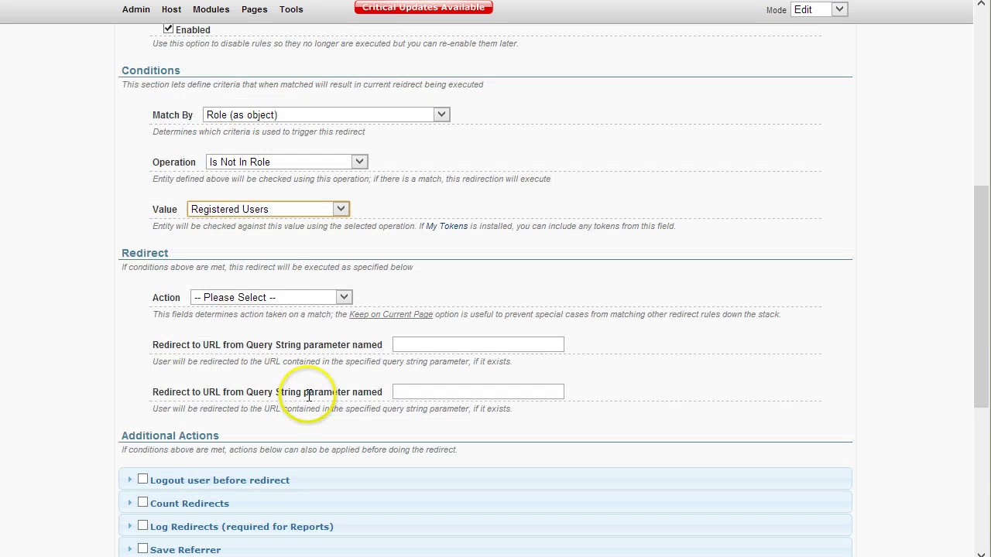
{"action": "left_click", "coordinate": [280, 297]}
{"action": "left_click", "coordinate": [280, 350]}
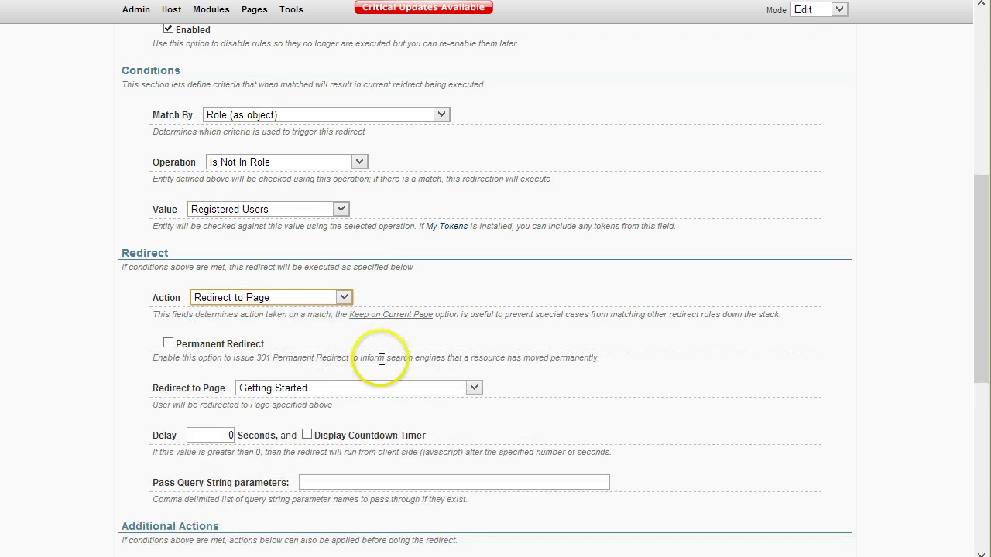
{"action": "scroll", "coordinate": [356, 364], "scroll_direction": "down", "scroll_amount": 1}
{"action": "left_click", "coordinate": [356, 311]}
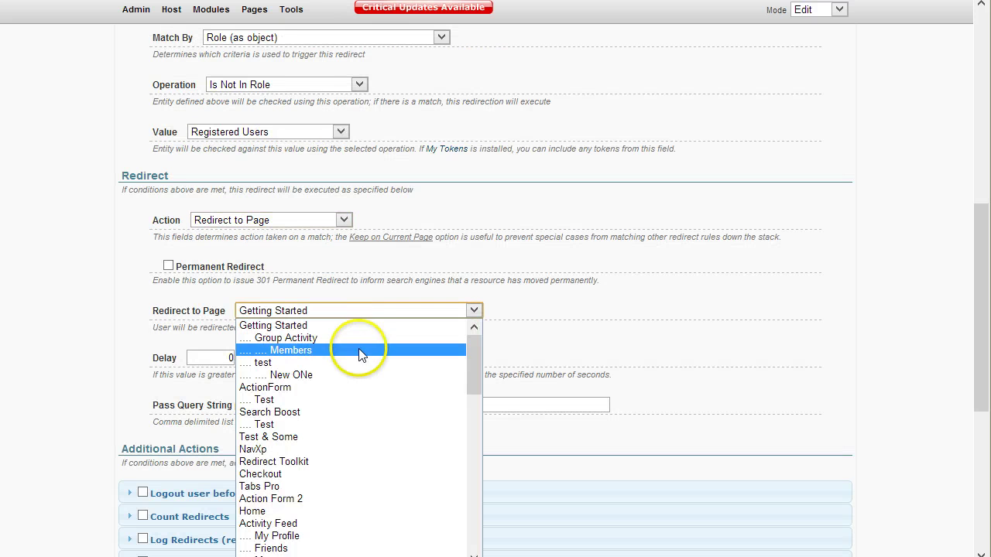
{"action": "key", "text": "r"}
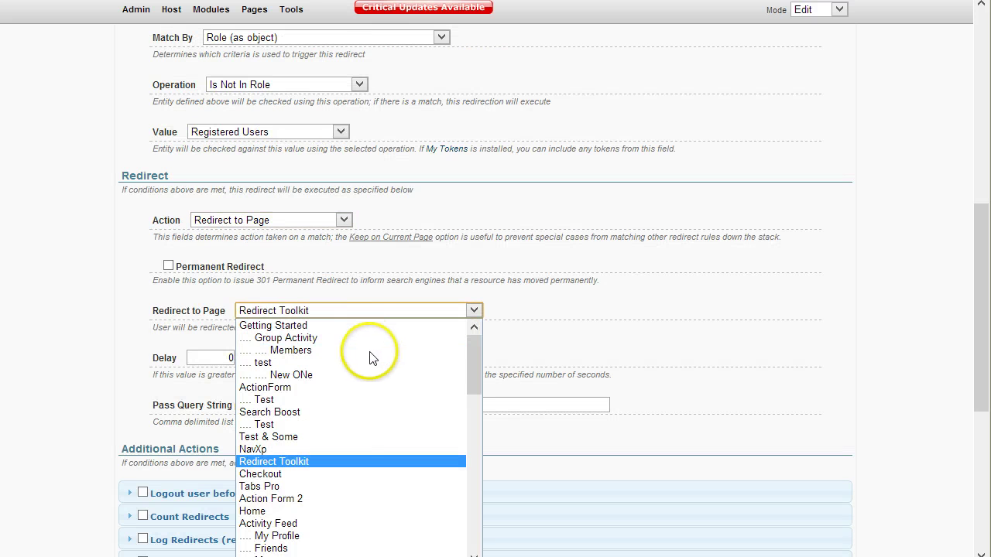
{"action": "scroll", "coordinate": [348, 526], "scroll_direction": "down", "scroll_amount": 15}
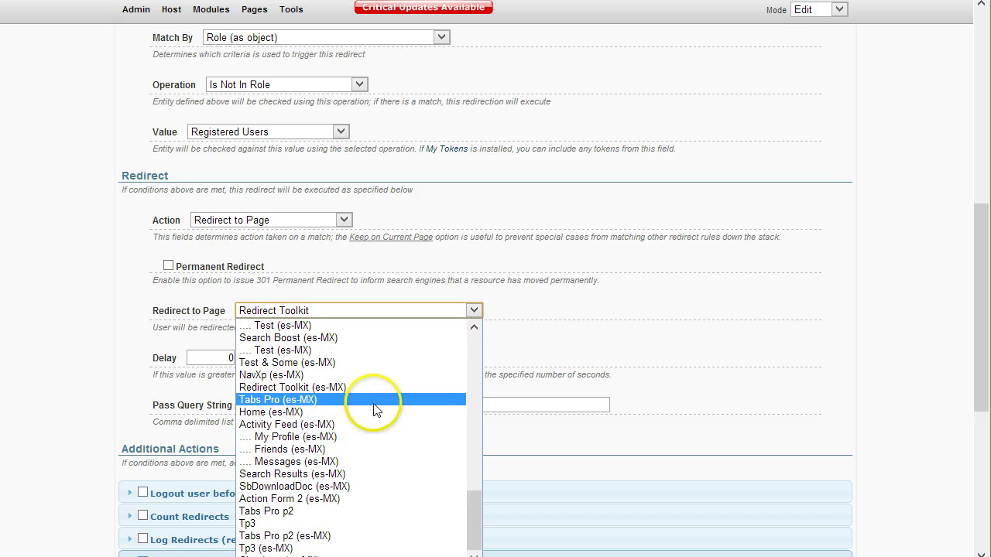
{"action": "scroll", "coordinate": [375, 409], "scroll_direction": "up", "scroll_amount": 12}
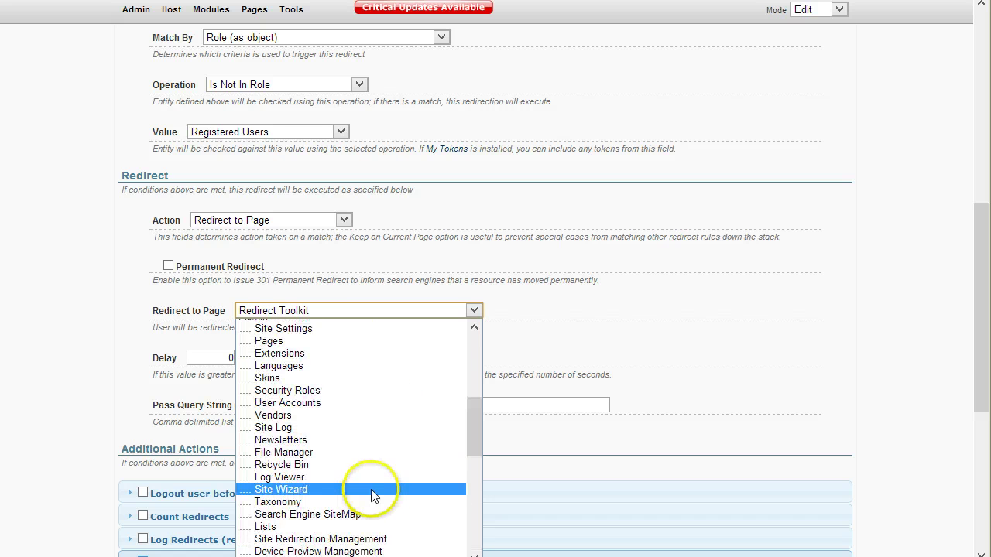
{"action": "scroll", "coordinate": [371, 495], "scroll_direction": "up", "scroll_amount": 6}
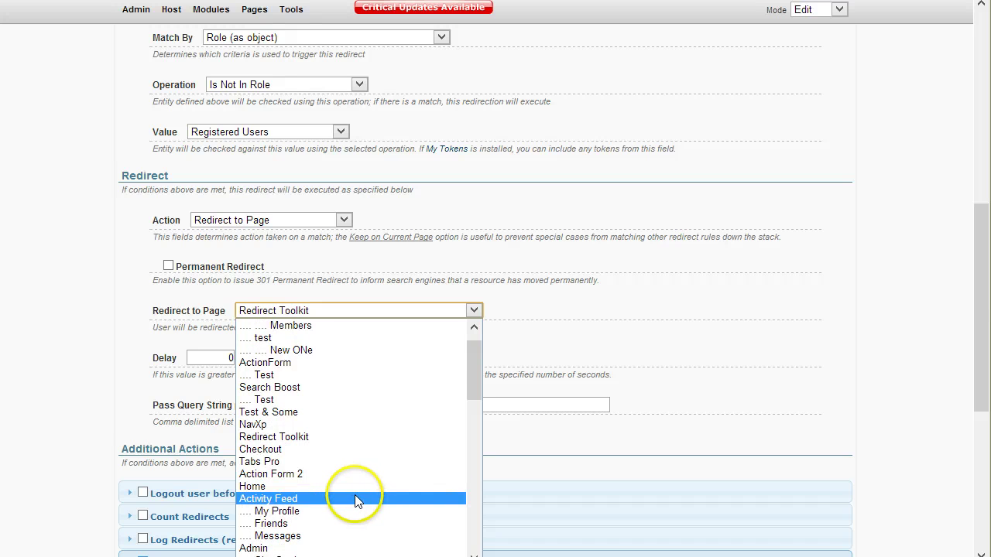
{"action": "scroll", "coordinate": [354, 495], "scroll_direction": "up", "scroll_amount": 1}
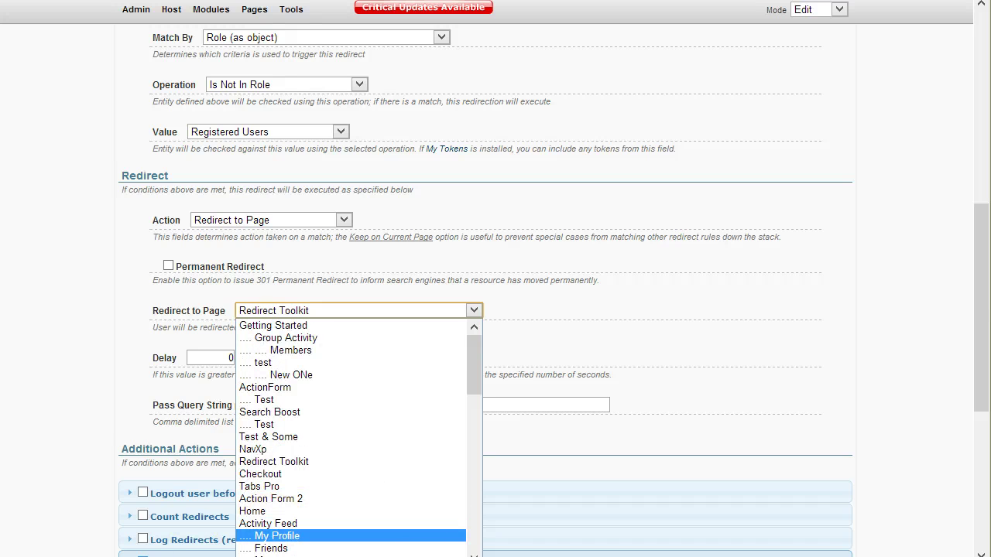
- Switch the action to Redirect to URL with protocol 'other' and URL /register.aspx
{"action": "left_click", "coordinate": [355, 223]}
{"action": "left_click", "coordinate": [288, 256]}
{"action": "left_click", "coordinate": [319, 312]}
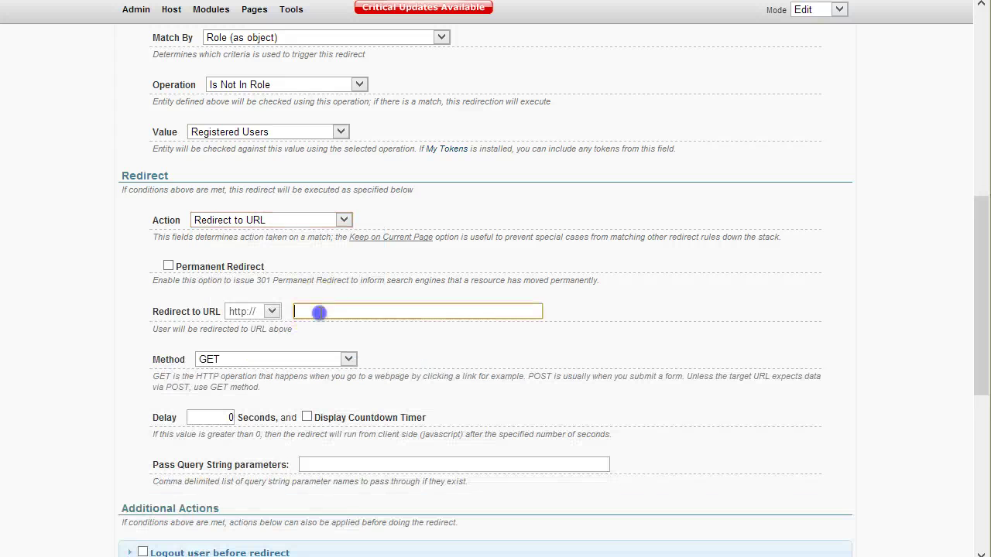
{"action": "left_click", "coordinate": [249, 311]}
{"action": "left_click", "coordinate": [255, 358]}
{"action": "left_click", "coordinate": [326, 312]}
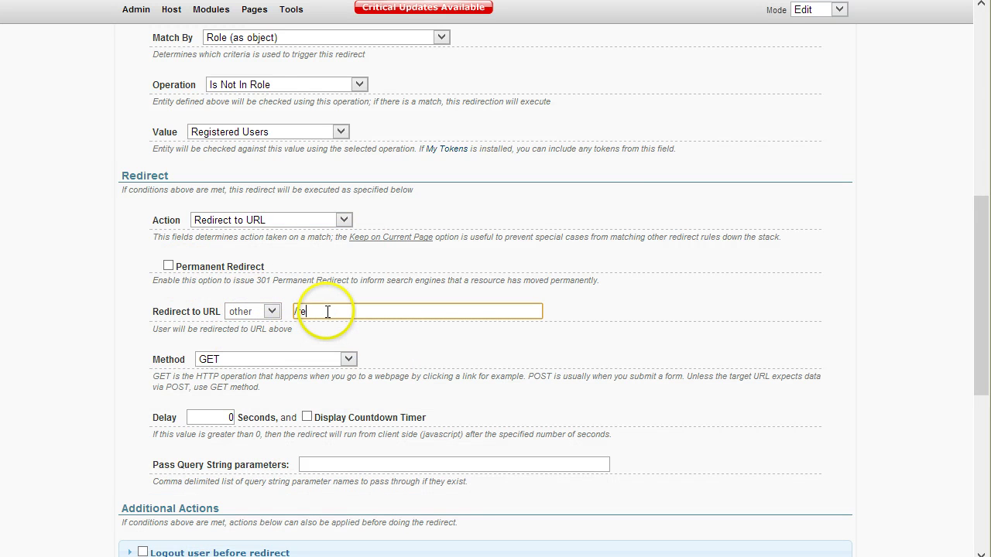
{"action": "type", "text": "/register.aspx"}
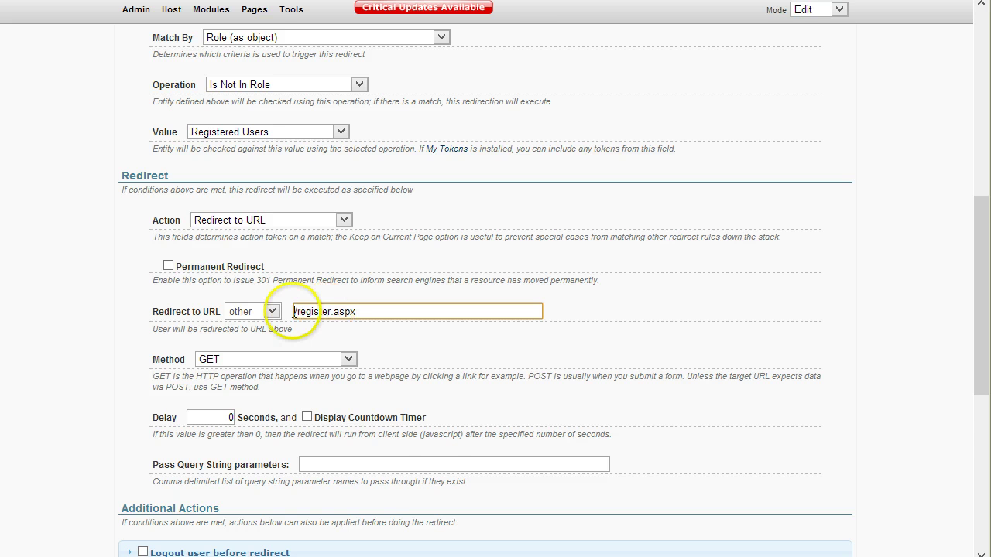
{"action": "scroll", "coordinate": [333, 352], "scroll_direction": "down", "scroll_amount": 3}
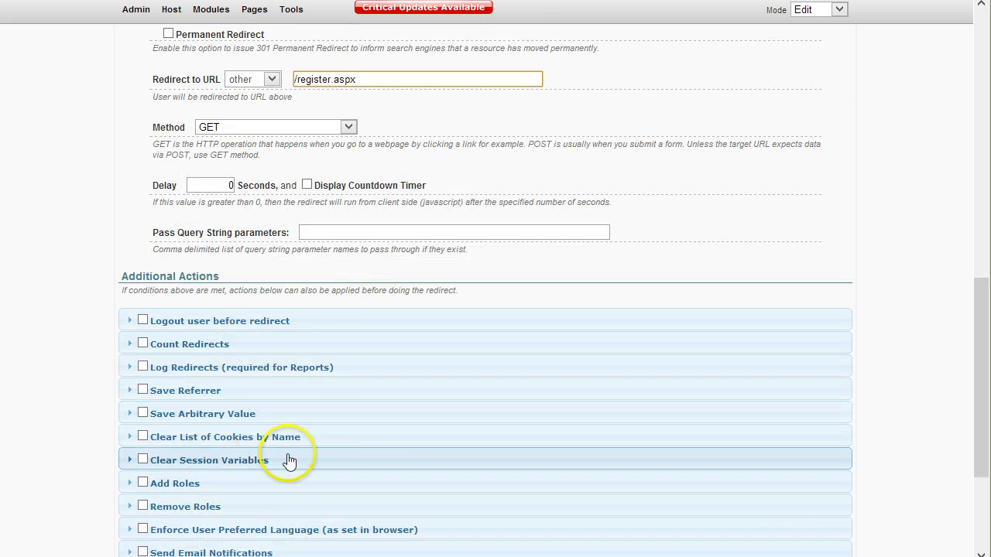
- Leave Save Referrer off and enable Save Arbitrary Value
{"action": "scroll", "coordinate": [279, 449], "scroll_direction": "down", "scroll_amount": 1}
{"action": "left_click", "coordinate": [228, 321]}
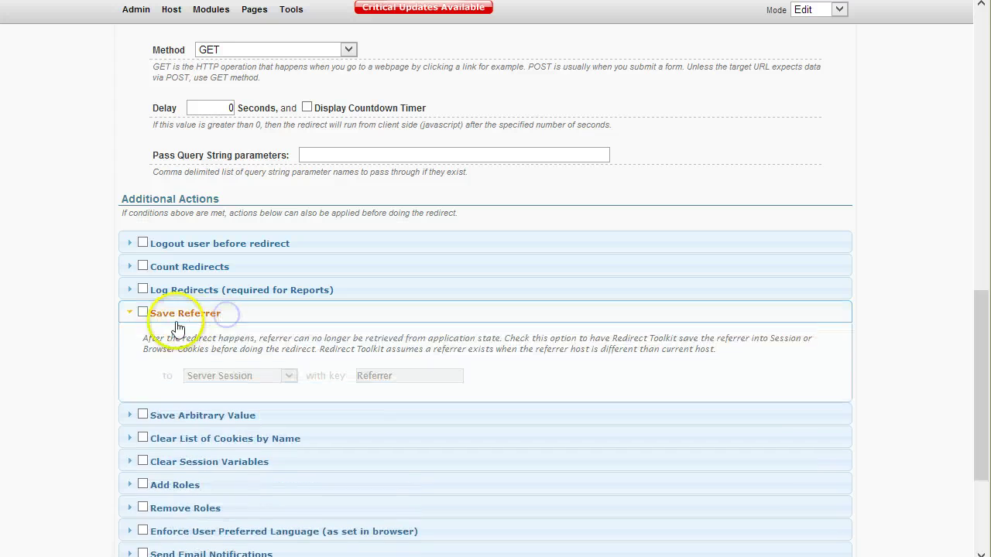
{"action": "left_click", "coordinate": [142, 313]}
{"action": "left_click", "coordinate": [142, 313]}
{"action": "left_click", "coordinate": [133, 321]}
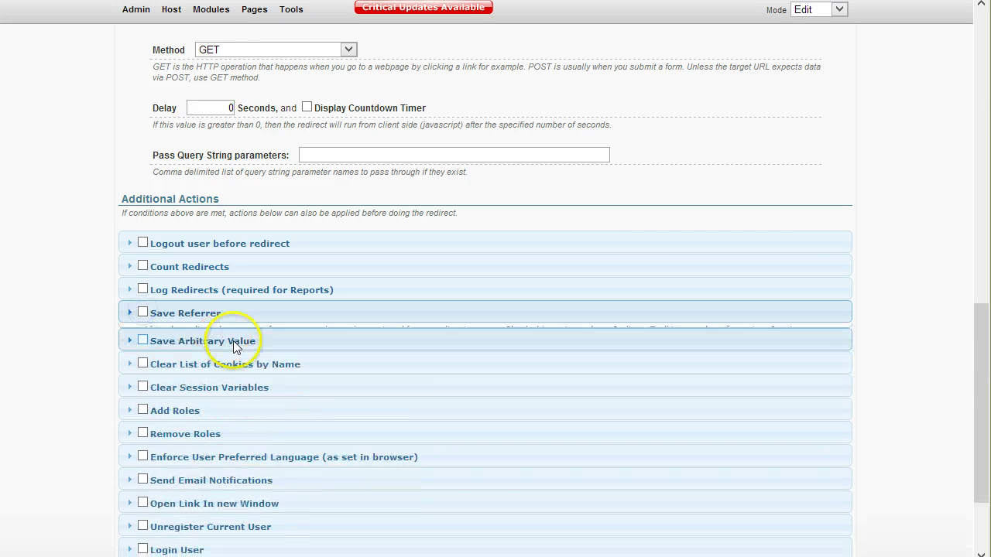
{"action": "left_click", "coordinate": [229, 341]}
{"action": "left_click", "coordinate": [143, 336]}
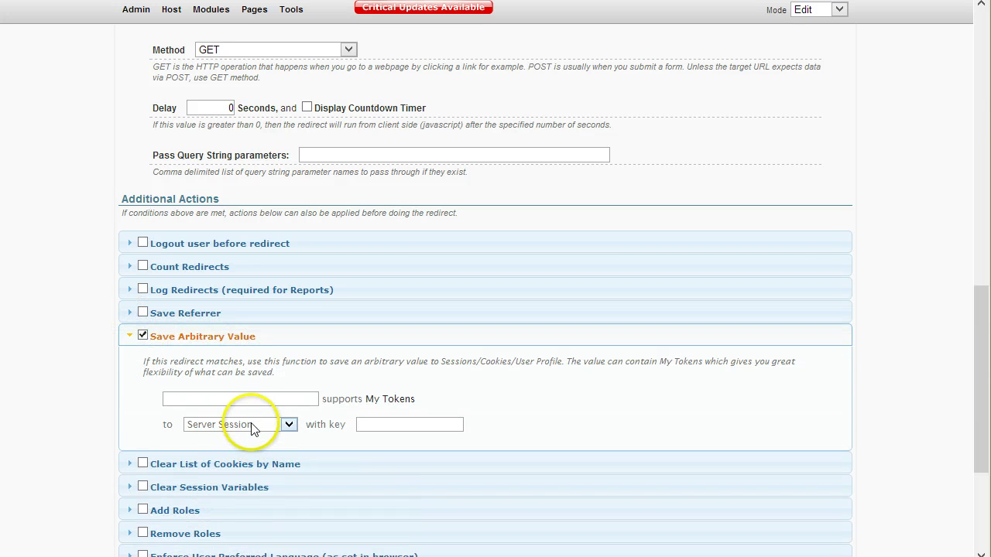
- Store value checkout under Server Session key registrationref and save the rule
{"action": "scroll", "coordinate": [333, 437], "scroll_direction": "down", "scroll_amount": 1}
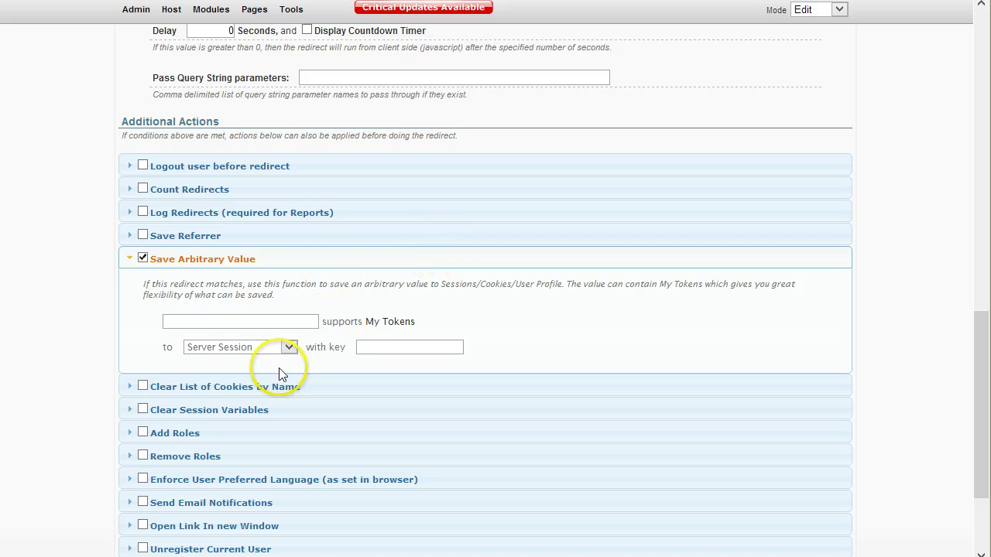
{"action": "left_click", "coordinate": [233, 321]}
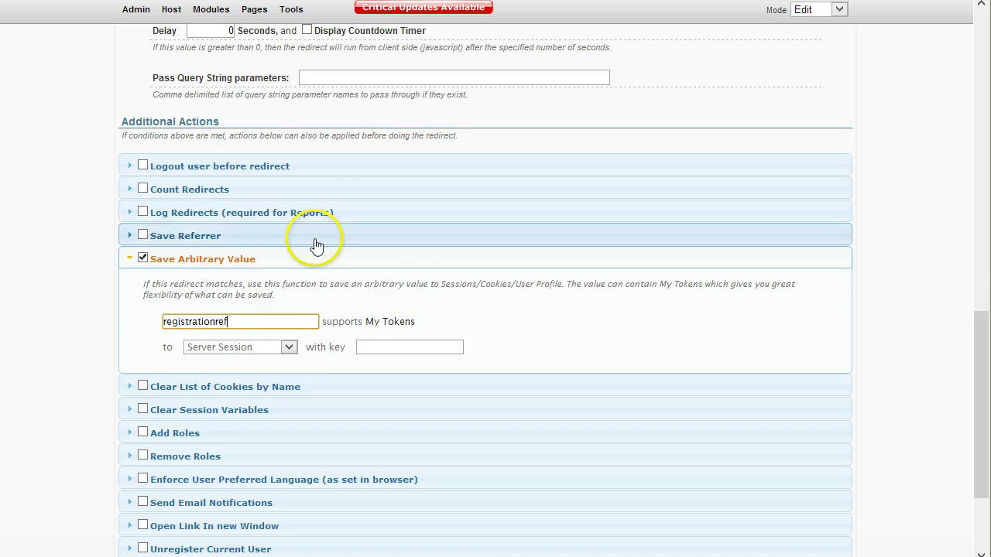
{"action": "left_click", "coordinate": [249, 324]}
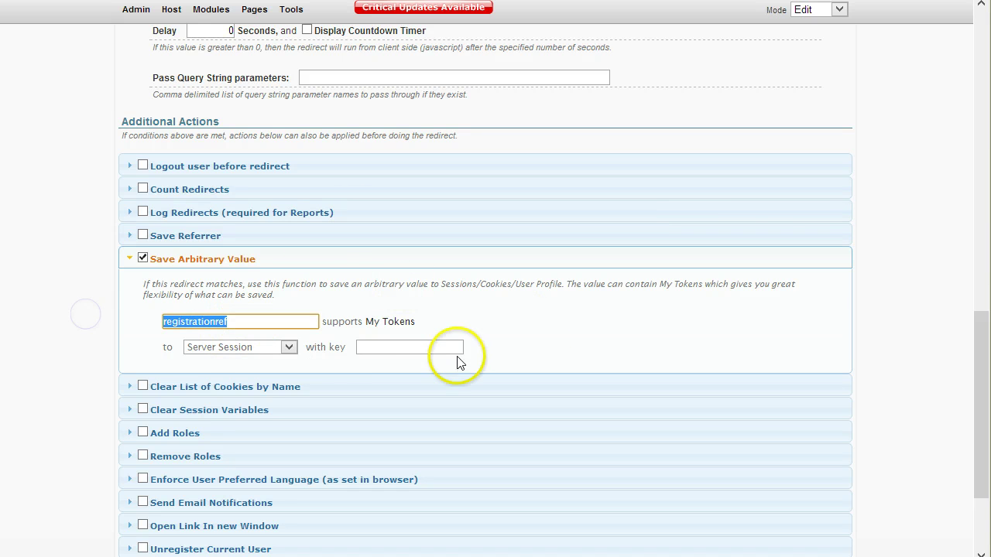
{"action": "key", "text": "Delete"}
{"action": "left_click", "coordinate": [371, 346]}
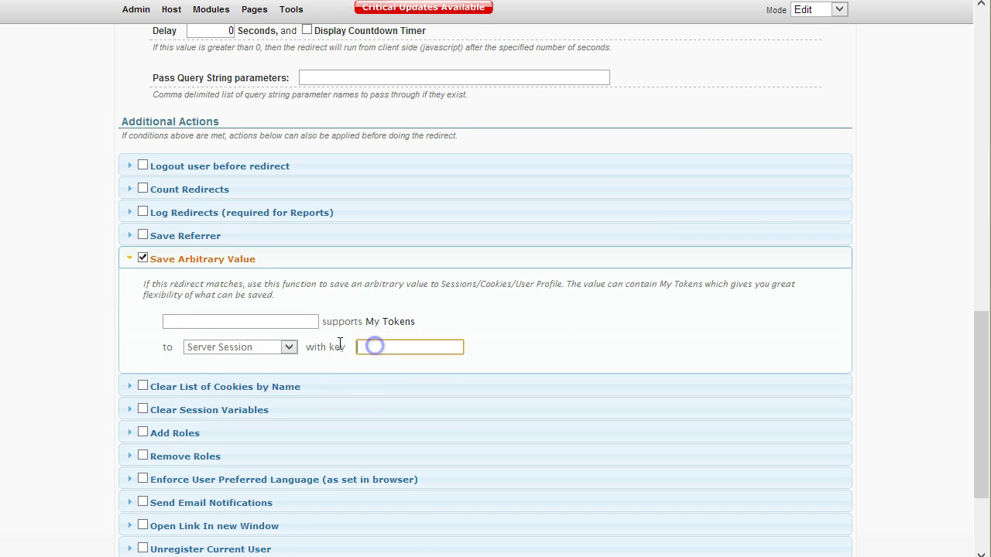
{"action": "type", "text": "registrationref"}
{"action": "left_click", "coordinate": [248, 321]}
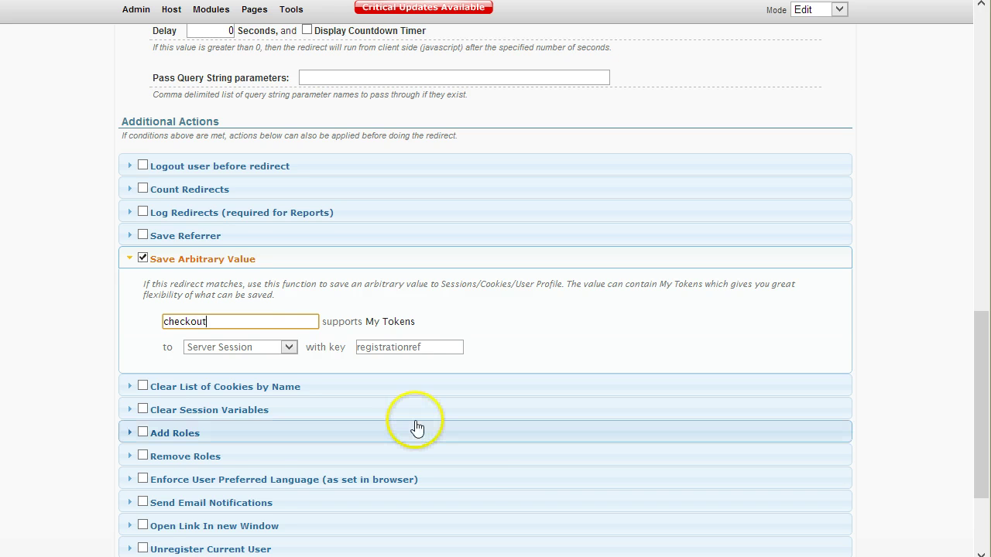
{"action": "scroll", "coordinate": [483, 425], "scroll_direction": "down", "scroll_amount": 3}
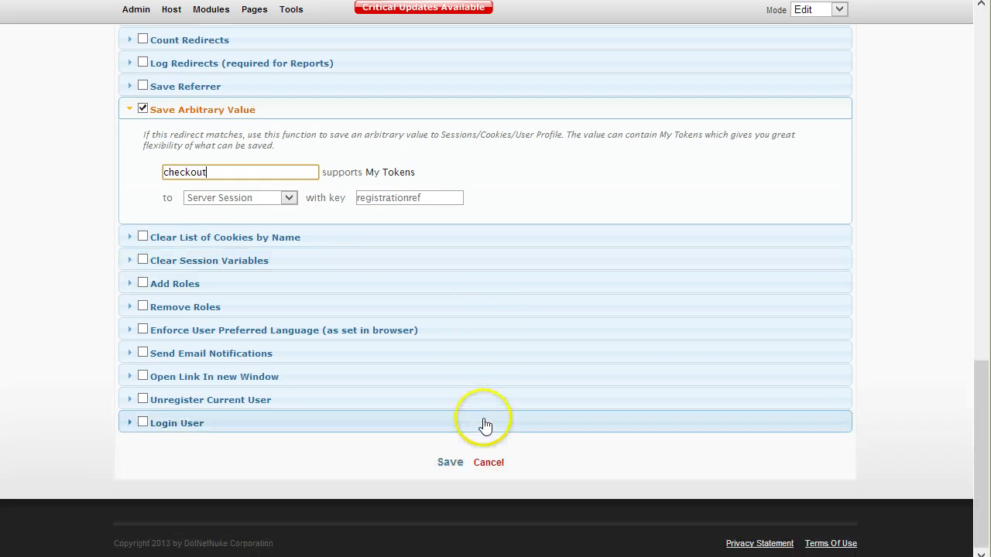
{"action": "left_click", "coordinate": [454, 469]}
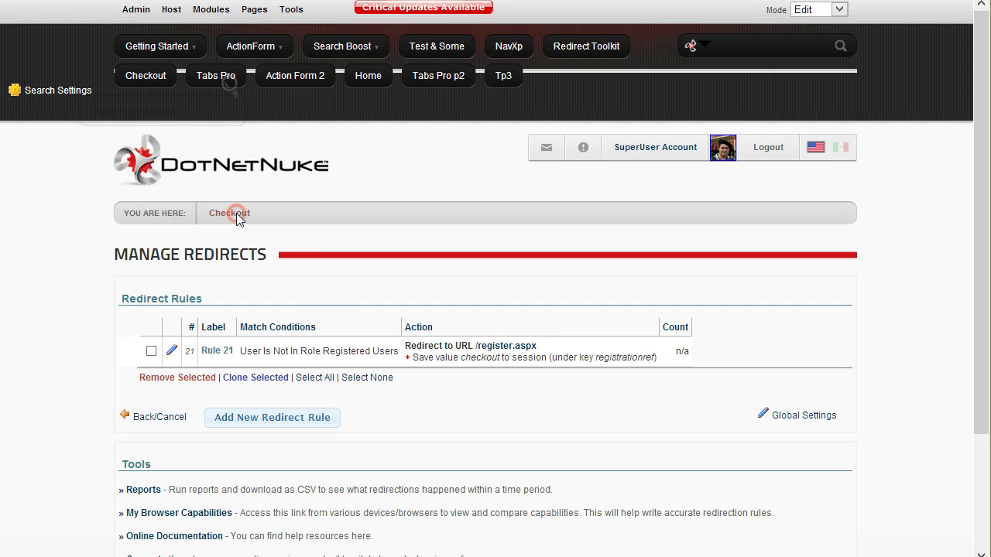
- Copy the Checkout breadcrumb's link address and switch to the logged-out browser
{"action": "right_click", "coordinate": [236, 219]}
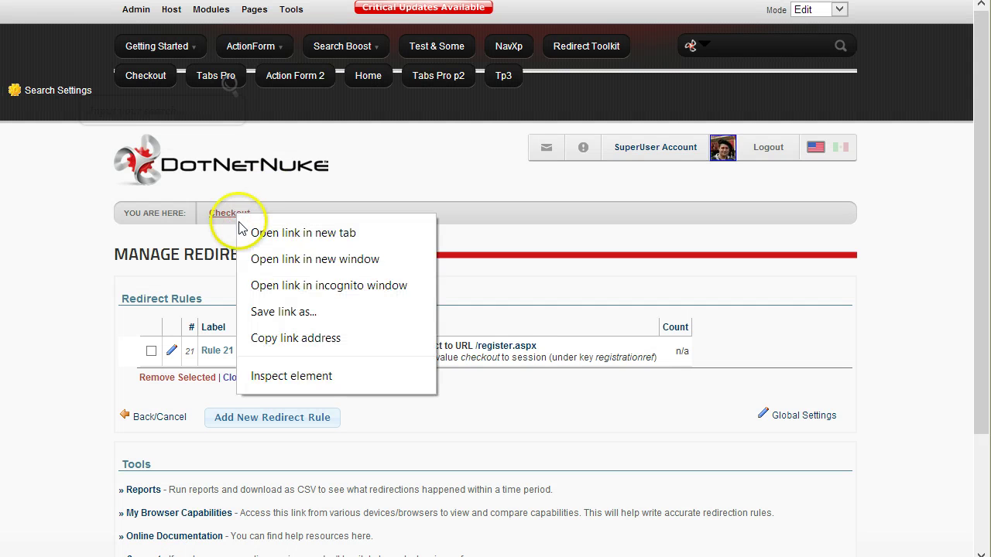
{"action": "right_click", "coordinate": [218, 213]}
{"action": "left_click", "coordinate": [308, 339]}
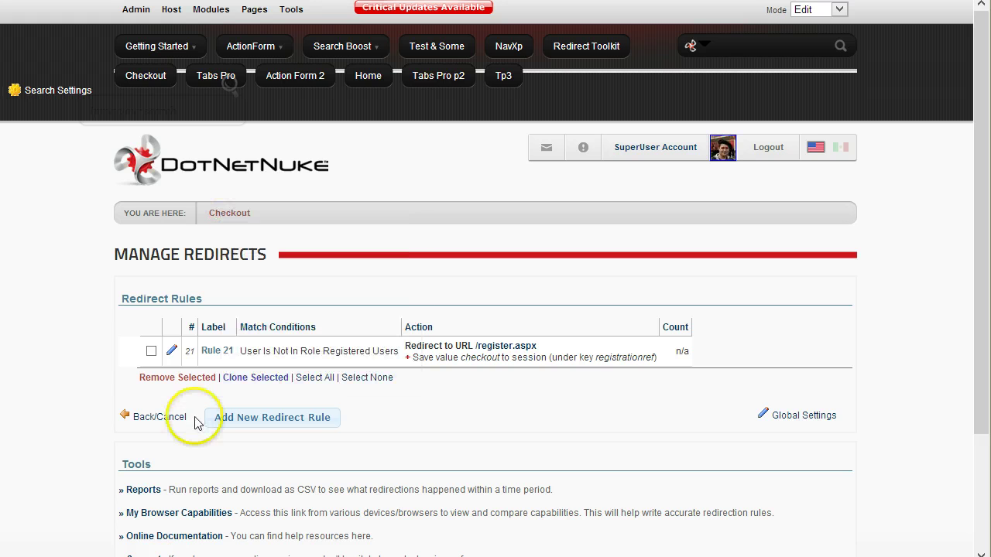
{"action": "left_click", "coordinate": [174, 6]}
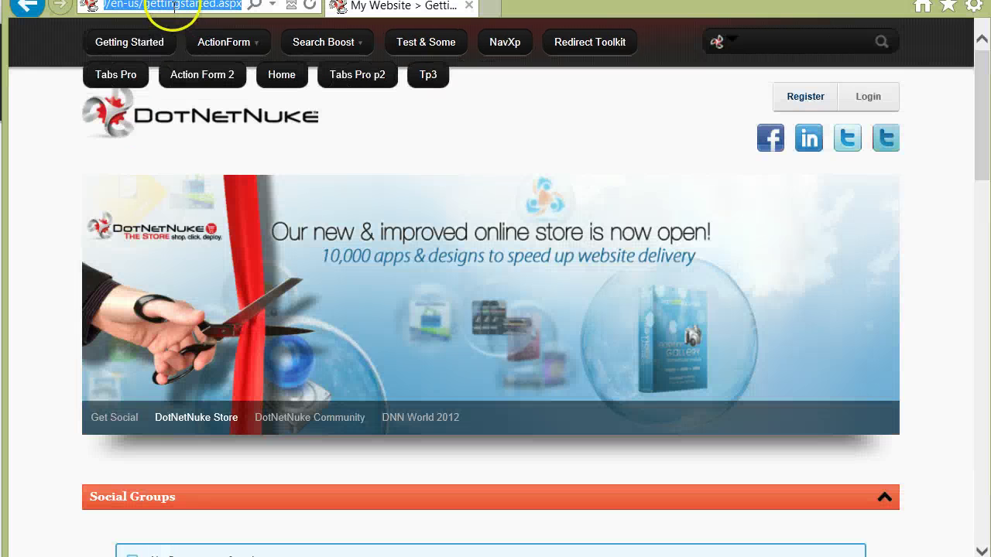
- Load the copied Checkout link in the logged-out browser
{"action": "key", "text": "ctrl+v"}
{"action": "key", "text": "Return"}
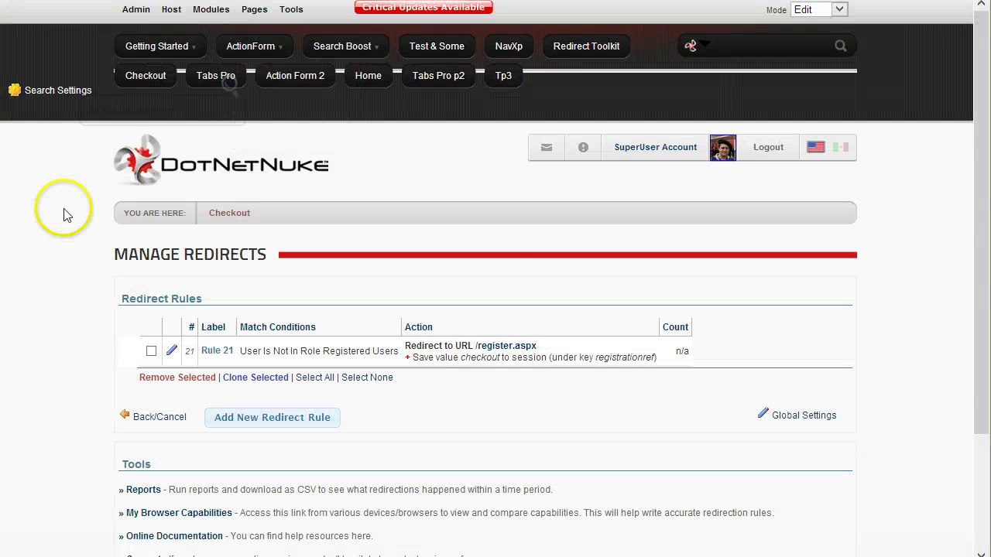
{"action": "mouse_move", "coordinate": [143, 17]}
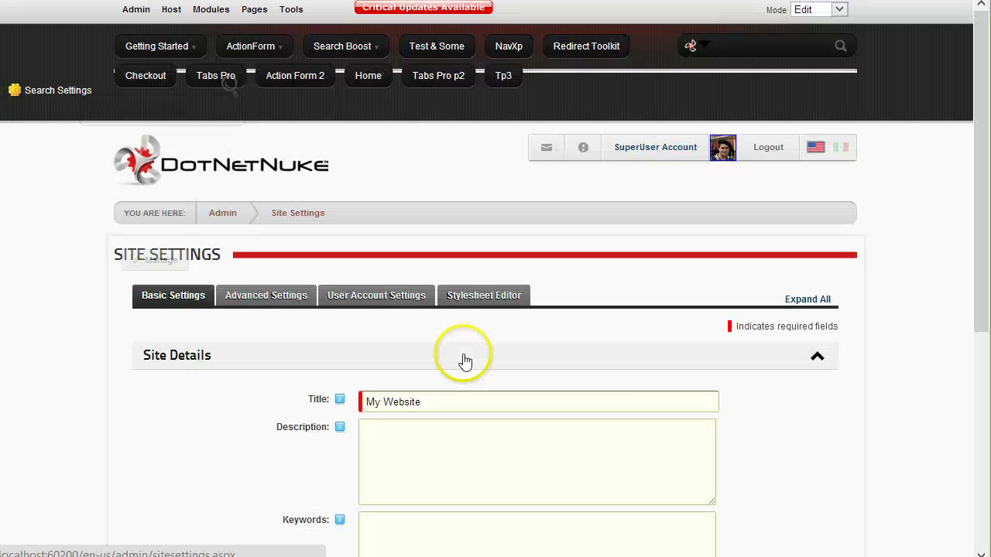
{"action": "left_click", "coordinate": [404, 293]}
{"action": "scroll", "coordinate": [528, 369], "scroll_direction": "down", "scroll_amount": 2}
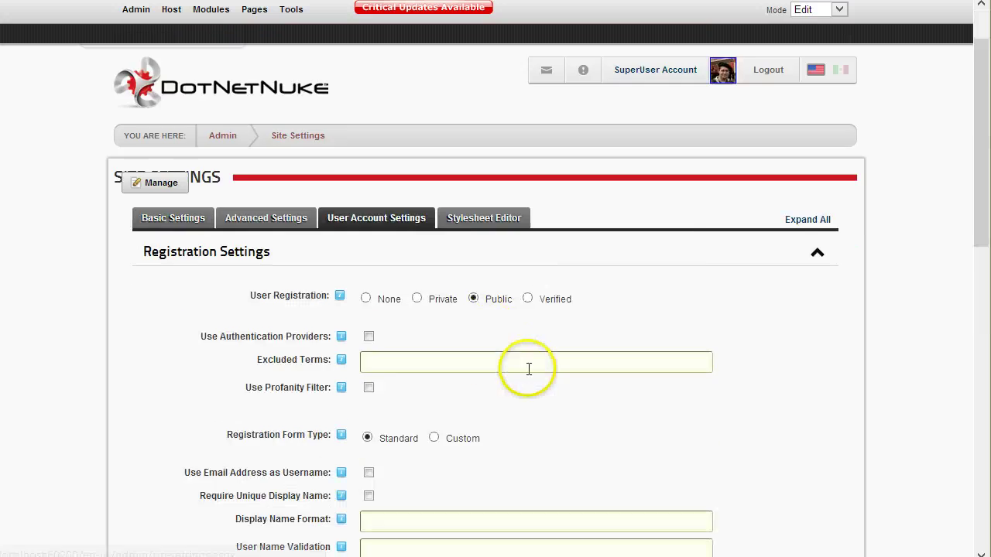
{"action": "scroll", "coordinate": [751, 333], "scroll_direction": "down", "scroll_amount": 8}
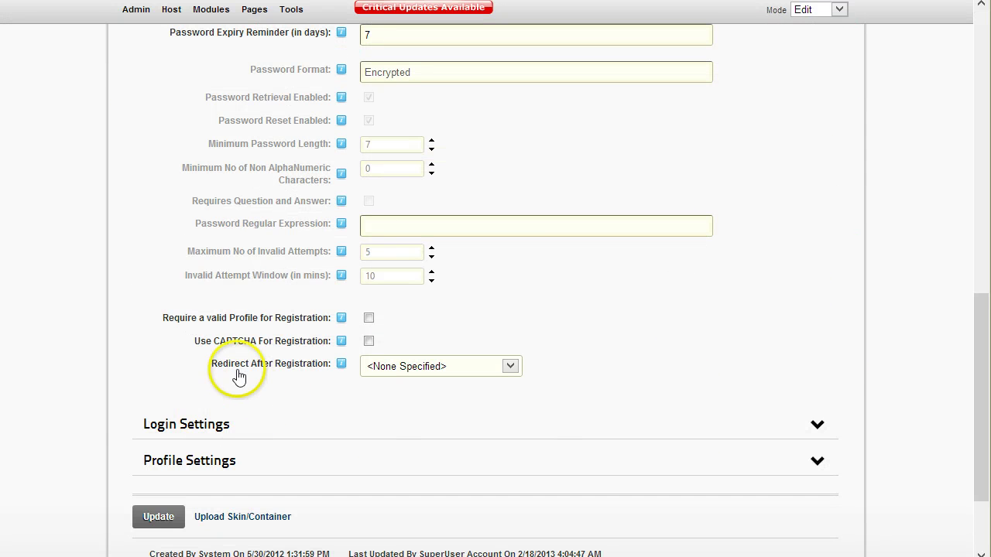
{"action": "left_click", "coordinate": [424, 367]}
{"action": "left_click", "coordinate": [460, 361]}
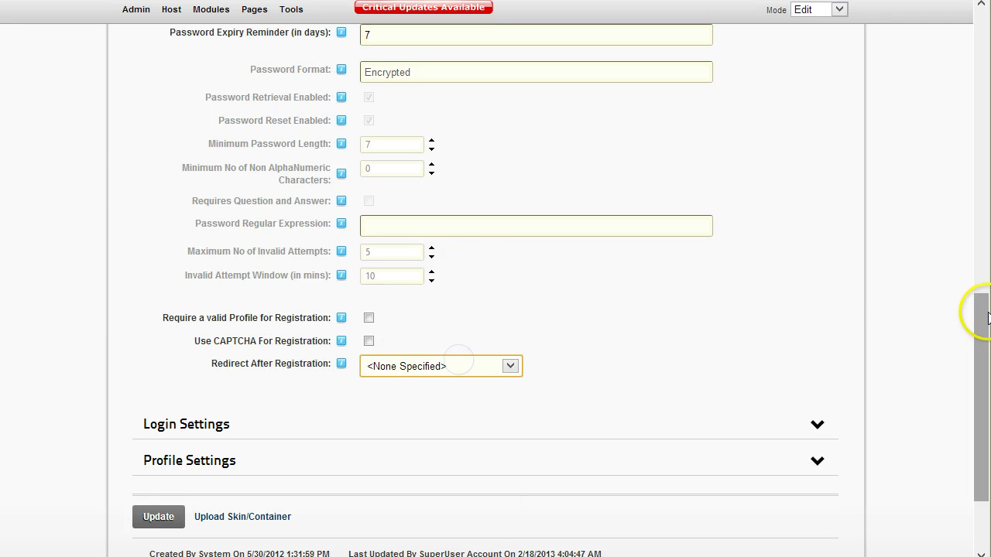
{"action": "left_click_drag", "start_coordinate": [980, 322], "coordinate": [975, 279]}
{"action": "scroll", "coordinate": [921, 299], "scroll_direction": "up", "scroll_amount": 10}
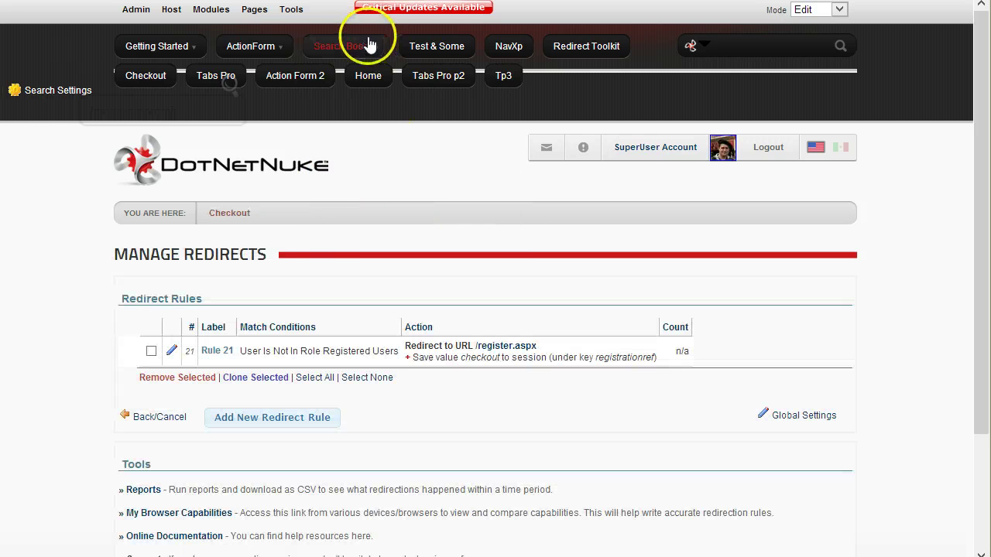
- Add a page named RegistrationComplete with View Page granted to Registered Users
{"action": "mouse_move", "coordinate": [251, 14]}
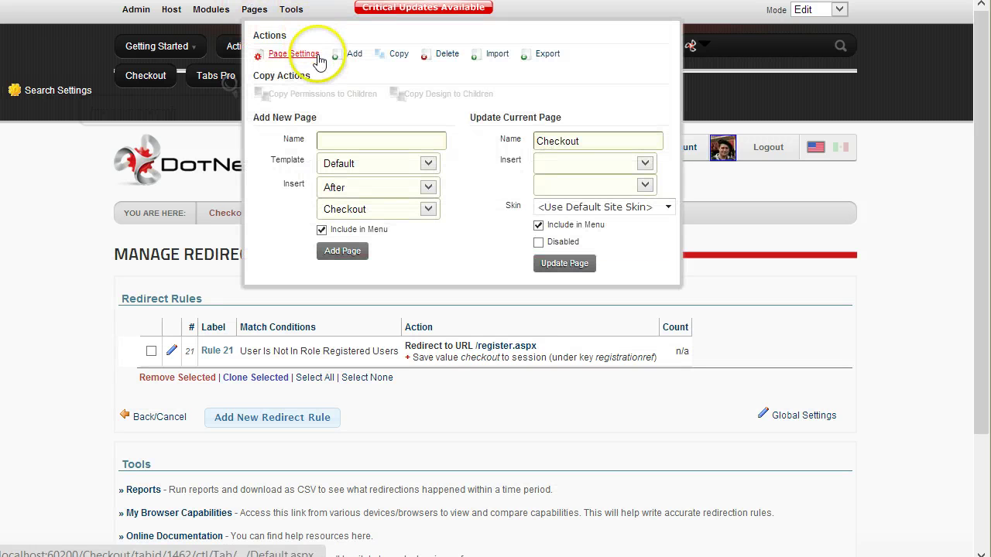
{"action": "left_click", "coordinate": [355, 53]}
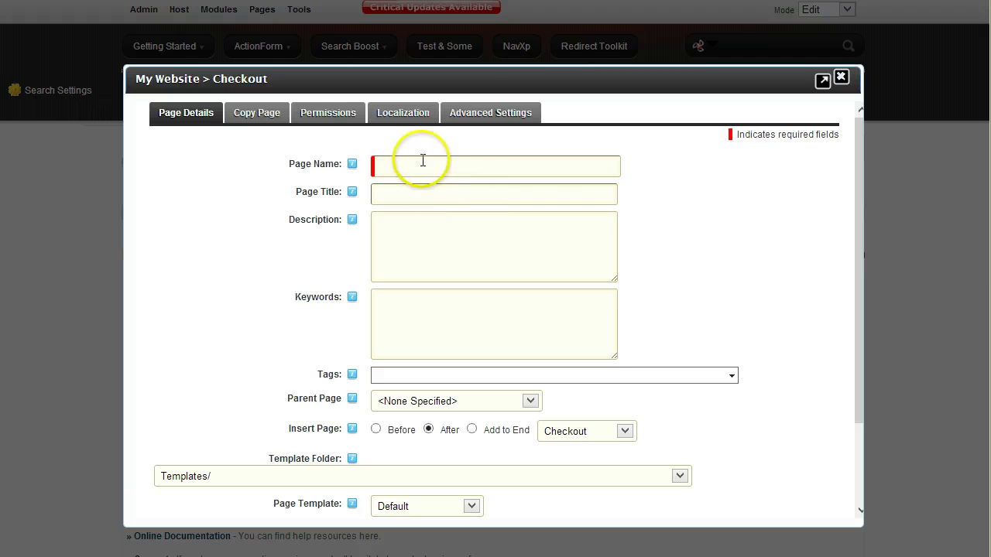
{"action": "left_click", "coordinate": [422, 162]}
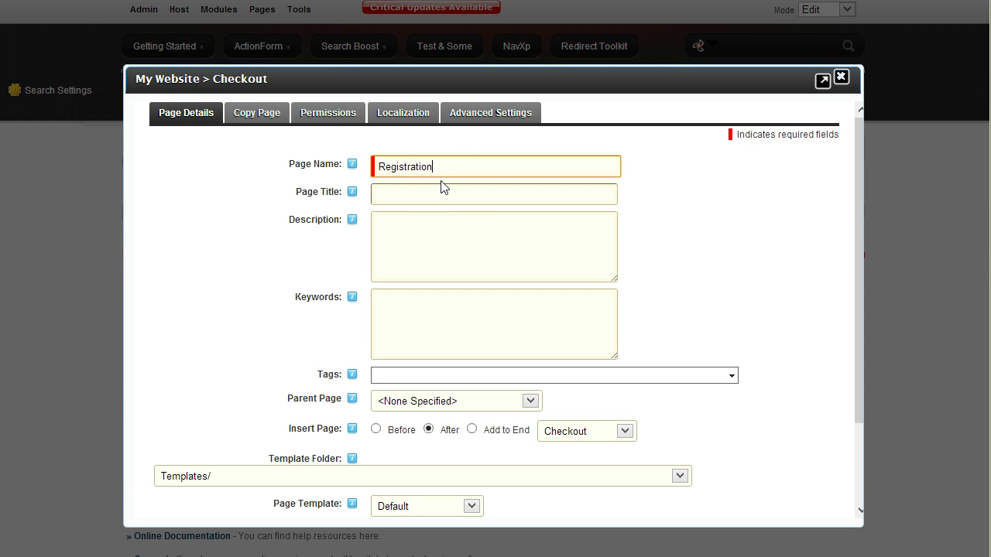
{"action": "left_click", "coordinate": [338, 102]}
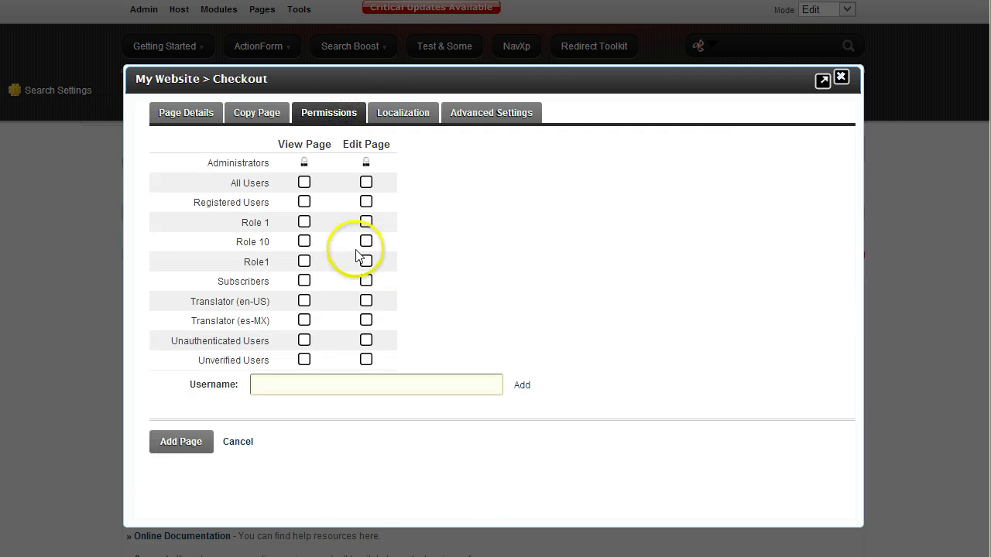
{"action": "left_click", "coordinate": [307, 205]}
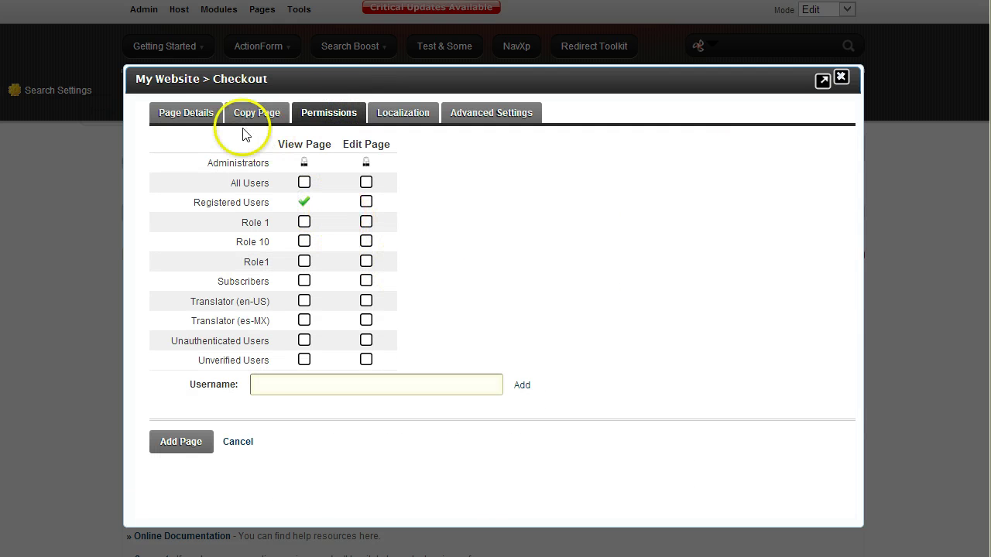
{"action": "left_click", "coordinate": [187, 124]}
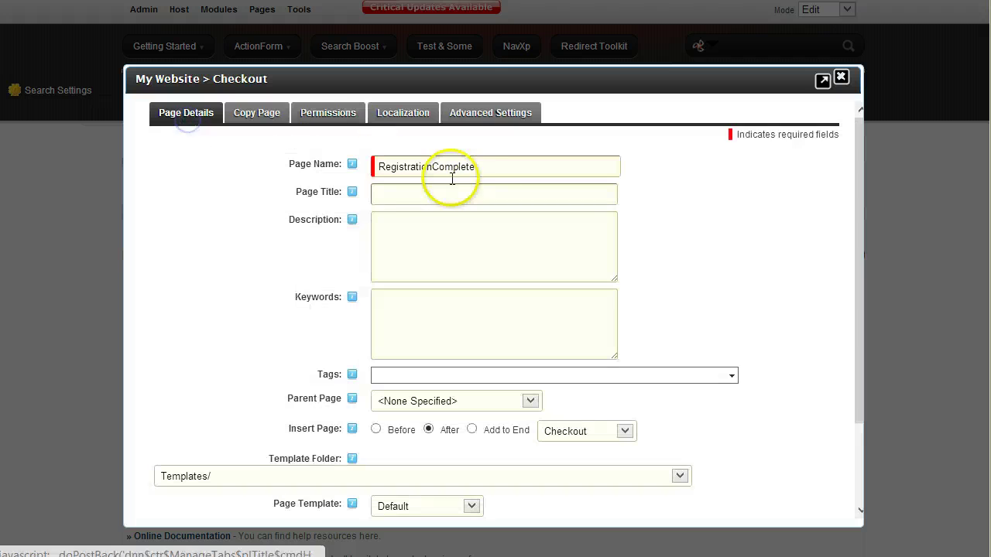
{"action": "scroll", "coordinate": [323, 344], "scroll_direction": "down", "scroll_amount": 3}
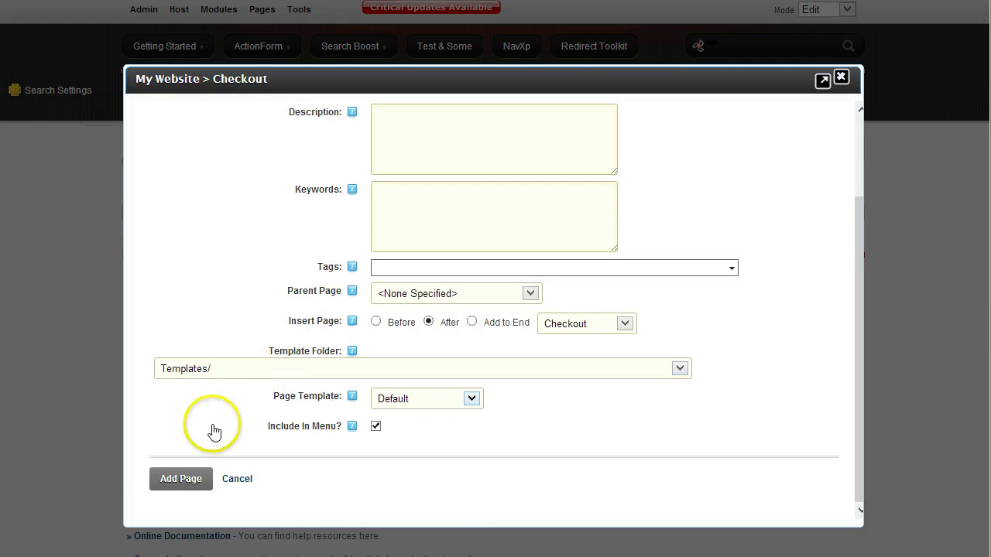
{"action": "left_click", "coordinate": [190, 477]}
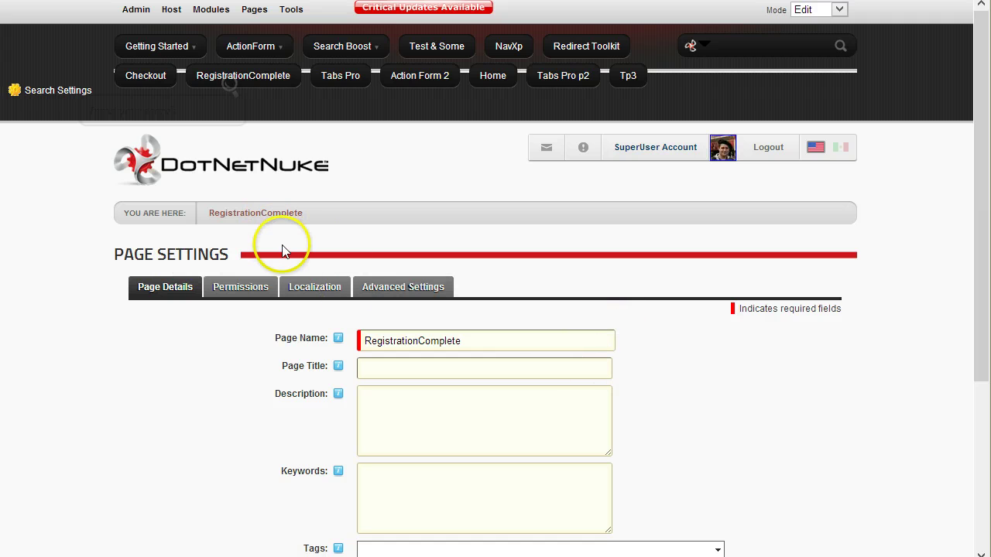
- Open RegistrationComplete and place the avt.Redirect Toolkit module on it from All Categories
{"action": "left_click", "coordinate": [262, 215]}
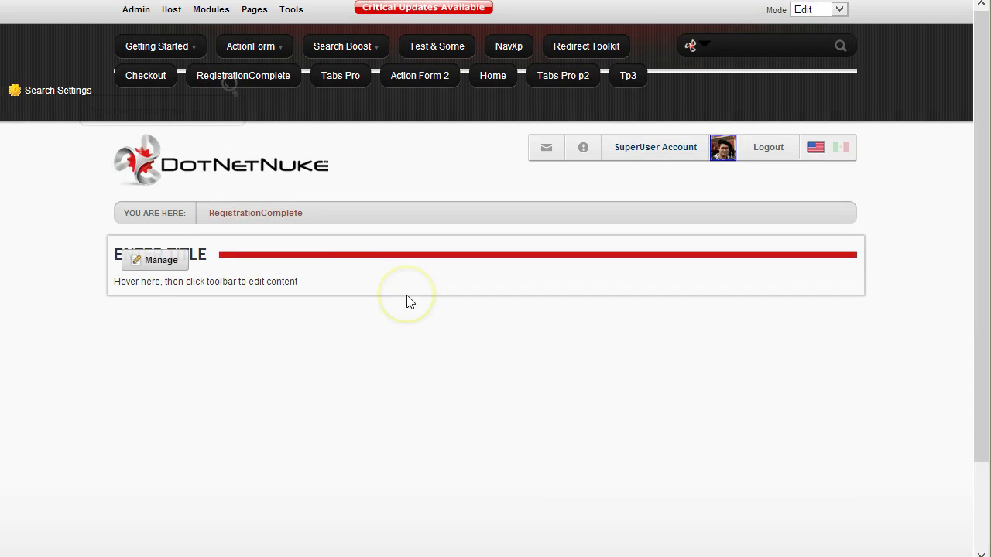
{"action": "left_click", "coordinate": [376, 291]}
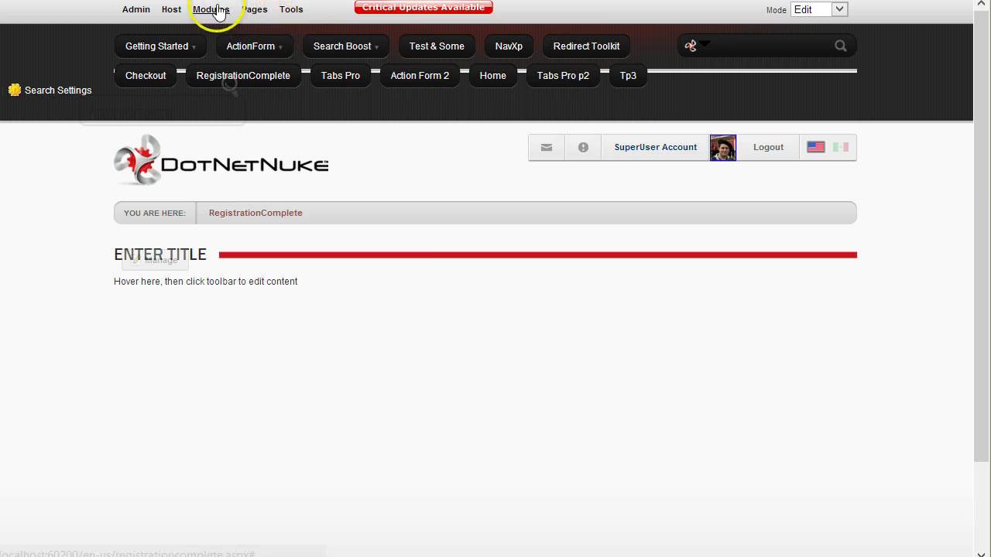
{"action": "mouse_move", "coordinate": [210, 9]}
{"action": "left_click", "coordinate": [296, 114]}
{"action": "left_click", "coordinate": [306, 153]}
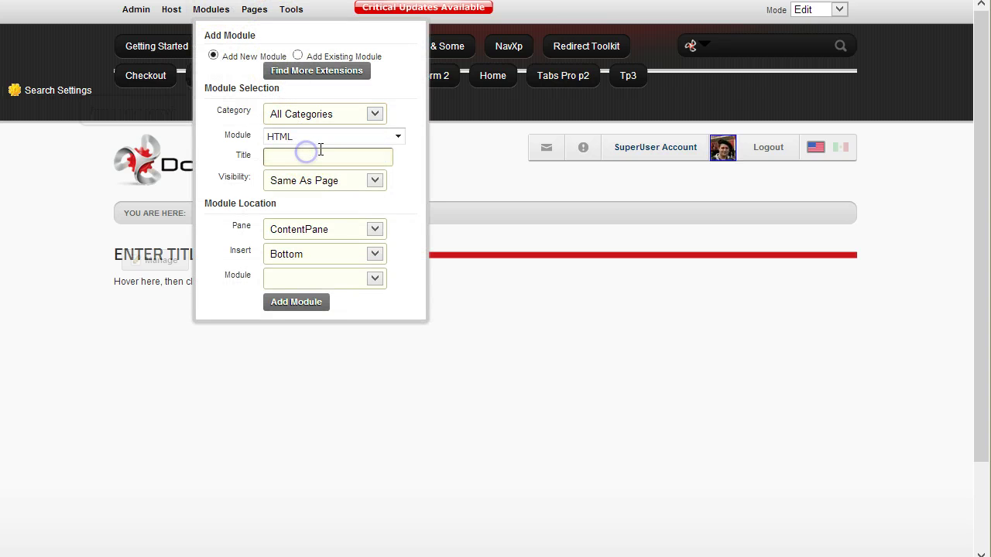
{"action": "left_click", "coordinate": [310, 136]}
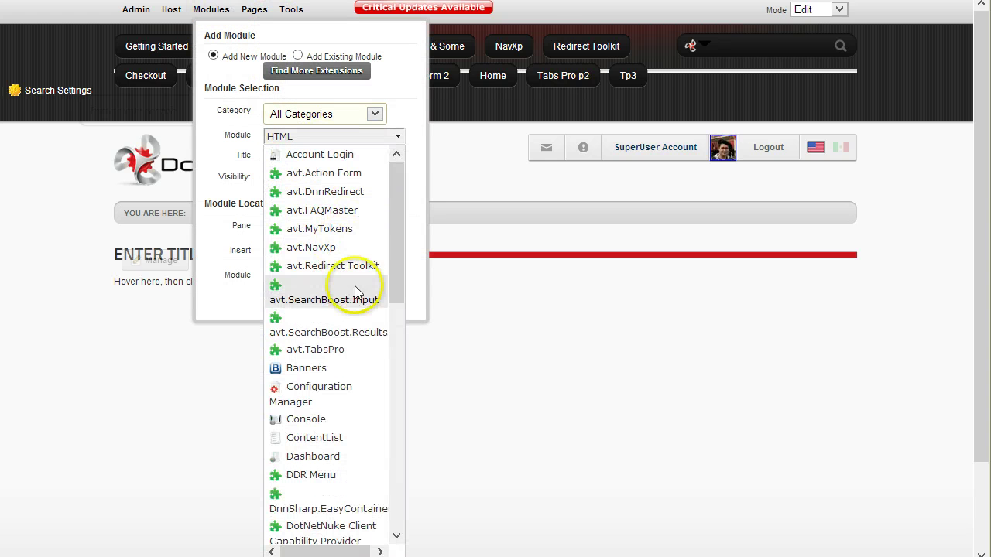
{"action": "left_click", "coordinate": [354, 281]}
{"action": "left_click", "coordinate": [288, 304]}
{"action": "left_click", "coordinate": [373, 437]}
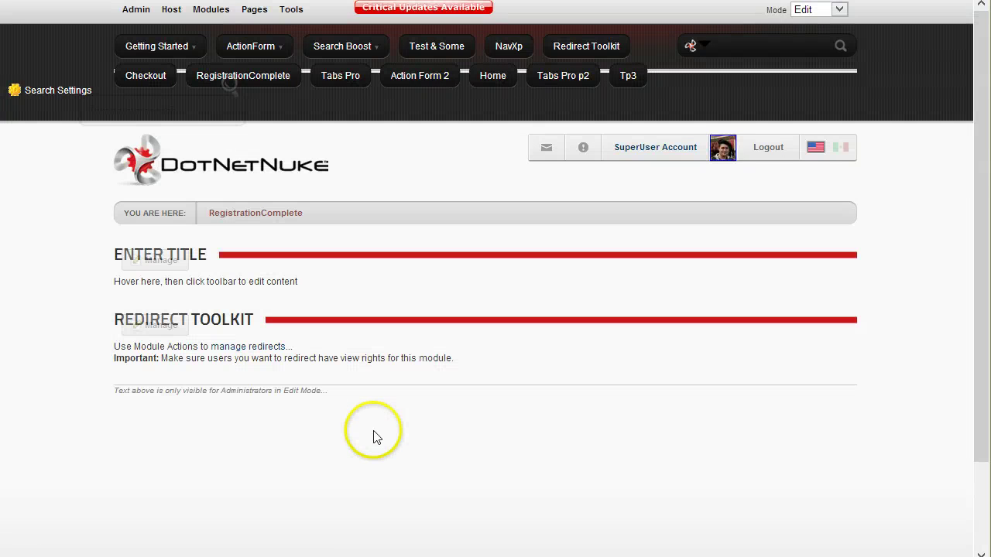
{"action": "scroll", "coordinate": [376, 436], "scroll_direction": "down", "scroll_amount": 2}
{"action": "scroll", "coordinate": [364, 358], "scroll_direction": "up", "scroll_amount": 1}
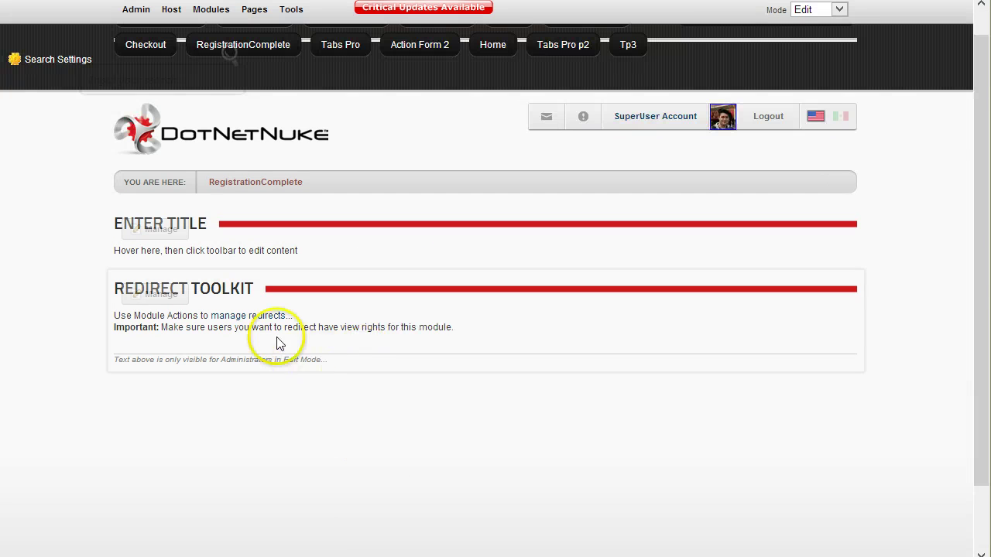
- In a new redirect rule, match by Server Session with key registrationref
{"action": "left_click", "coordinate": [258, 317]}
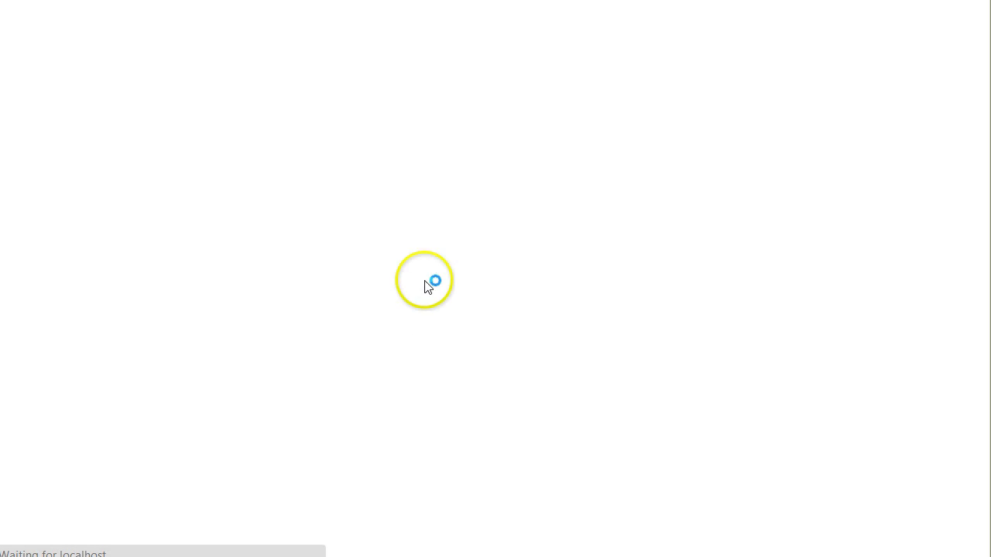
{"action": "scroll", "coordinate": [317, 263], "scroll_direction": "down", "scroll_amount": 1}
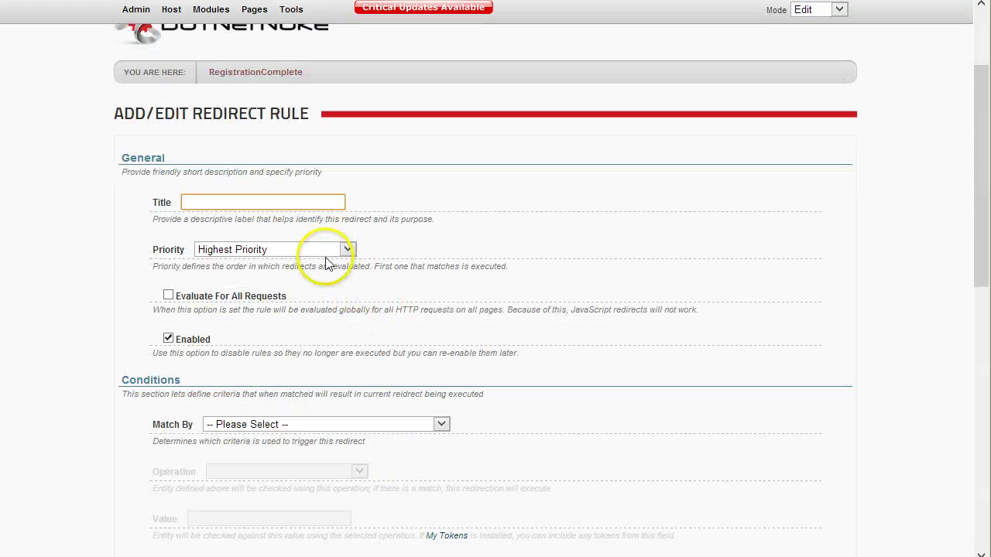
{"action": "scroll", "coordinate": [310, 298], "scroll_direction": "down", "scroll_amount": 2}
{"action": "left_click", "coordinate": [291, 267]}
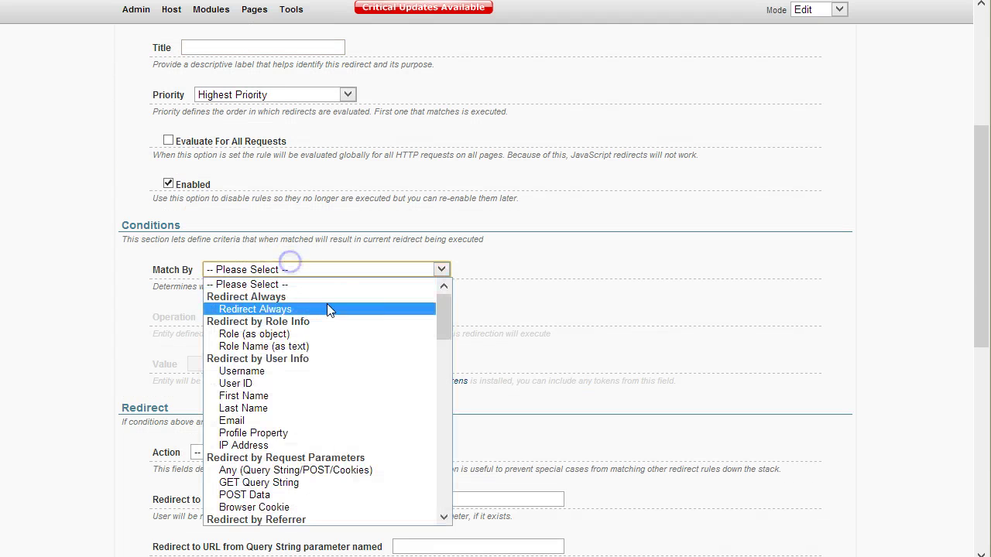
{"action": "scroll", "coordinate": [345, 314], "scroll_direction": "down", "scroll_amount": 6}
{"action": "scroll", "coordinate": [338, 363], "scroll_direction": "down", "scroll_amount": 8}
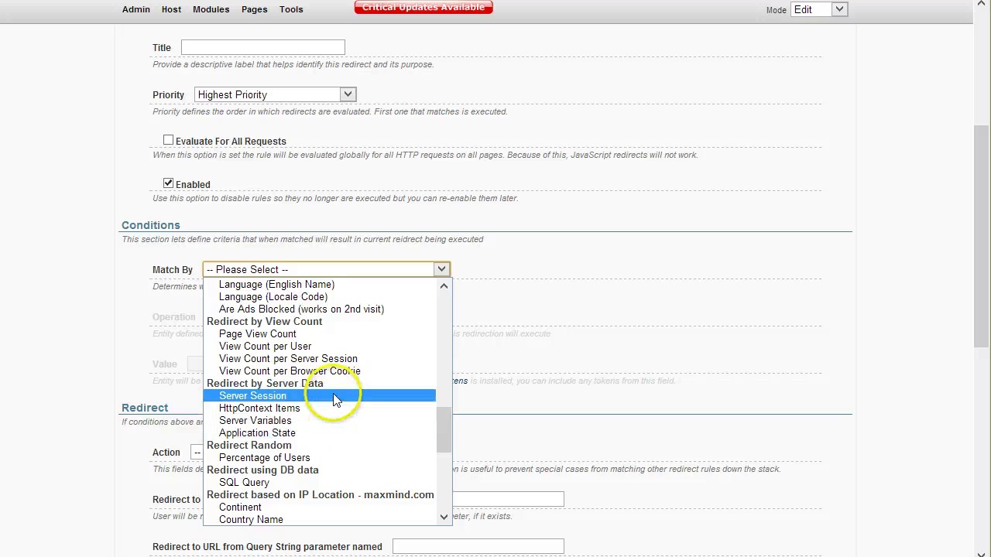
{"action": "left_click", "coordinate": [623, 335]}
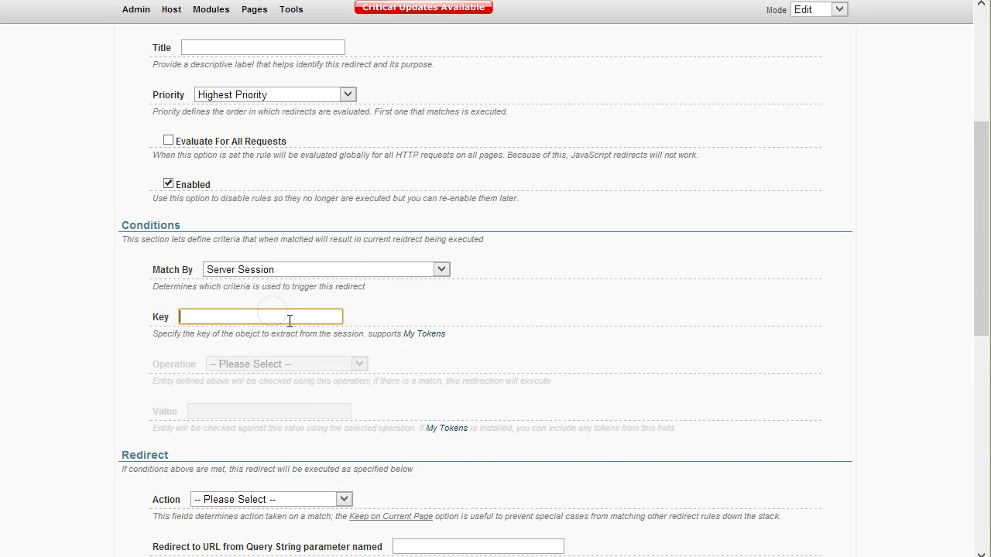
{"action": "type", "text": "registrationref"}
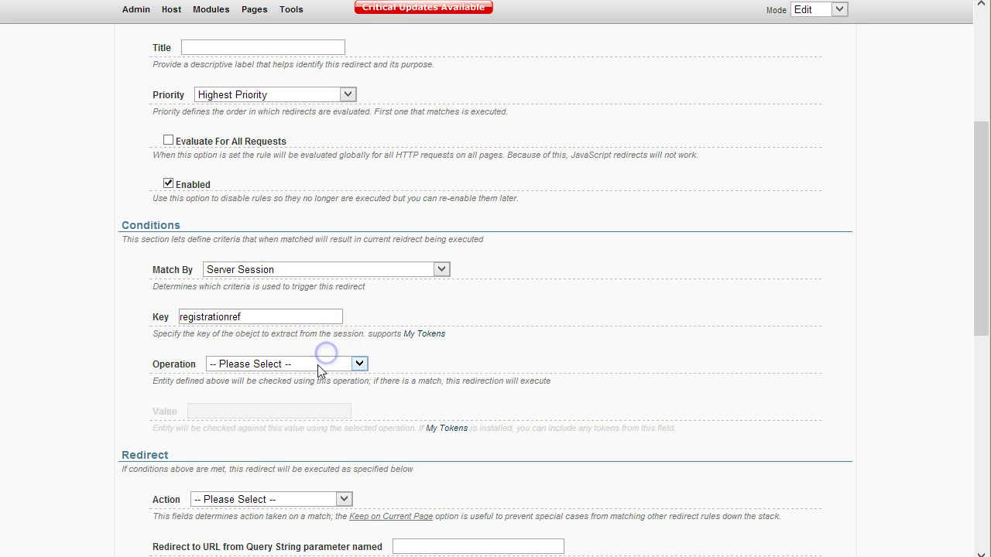
- Set the operation to Equals (Ignore Case), value checkout, and action Redirect to Page
{"action": "left_click", "coordinate": [318, 365]}
{"action": "left_click", "coordinate": [285, 391]}
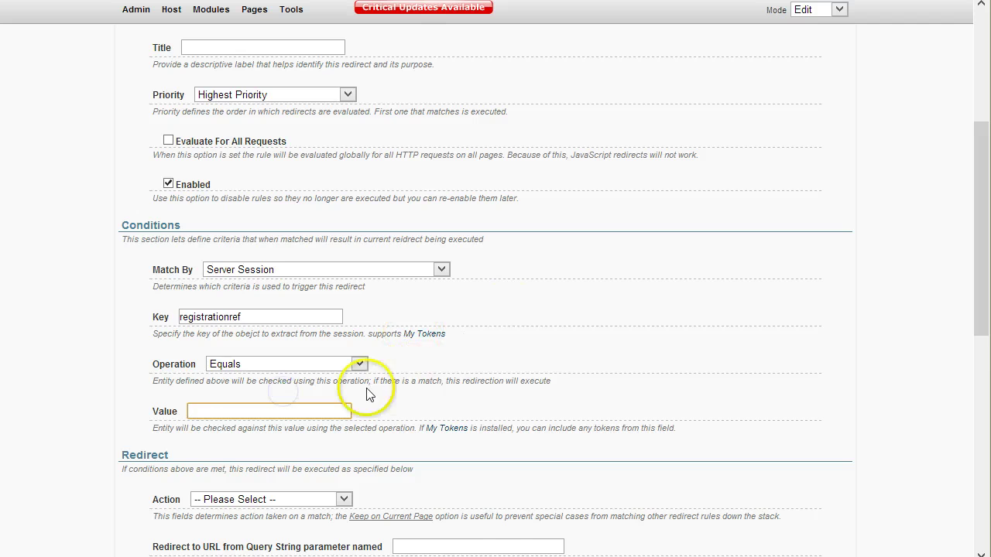
{"action": "scroll", "coordinate": [325, 356], "scroll_direction": "down", "scroll_amount": 1}
{"action": "left_click", "coordinate": [294, 287]}
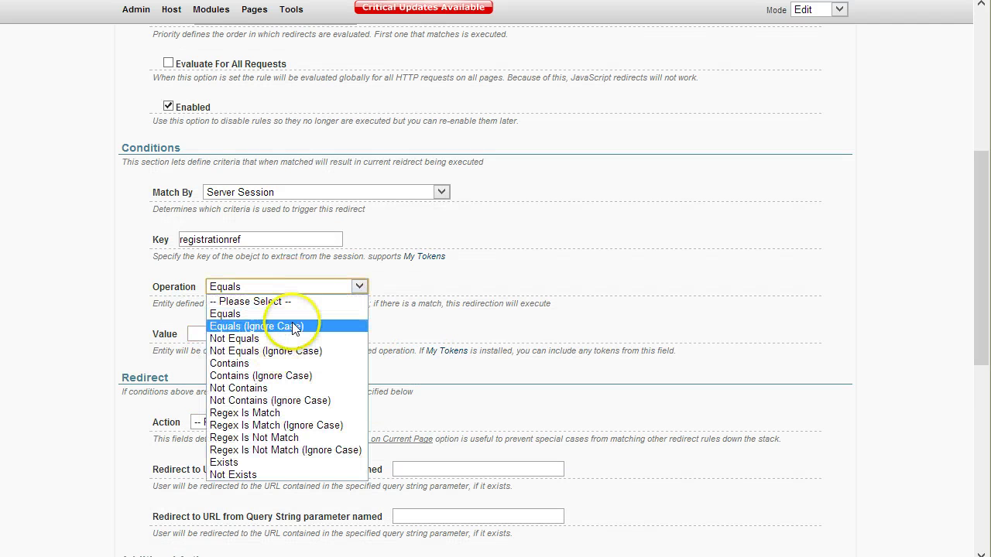
{"action": "left_click", "coordinate": [285, 327]}
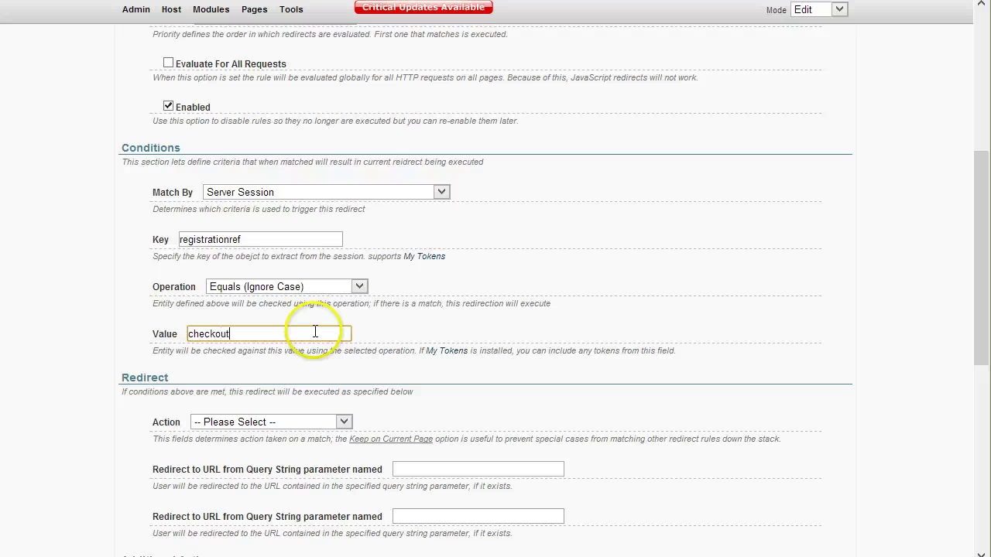
{"action": "scroll", "coordinate": [315, 332], "scroll_direction": "down", "scroll_amount": 2}
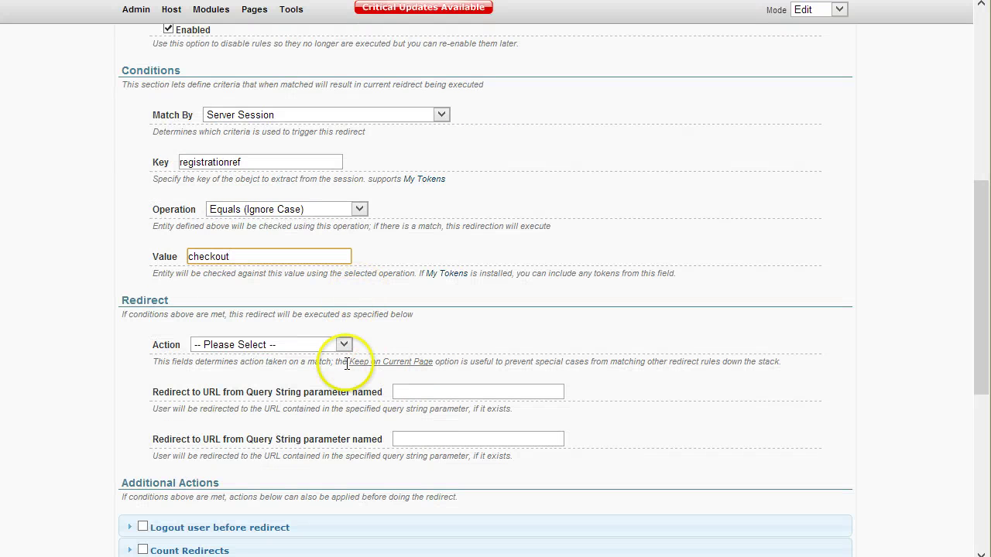
{"action": "left_click", "coordinate": [310, 348]}
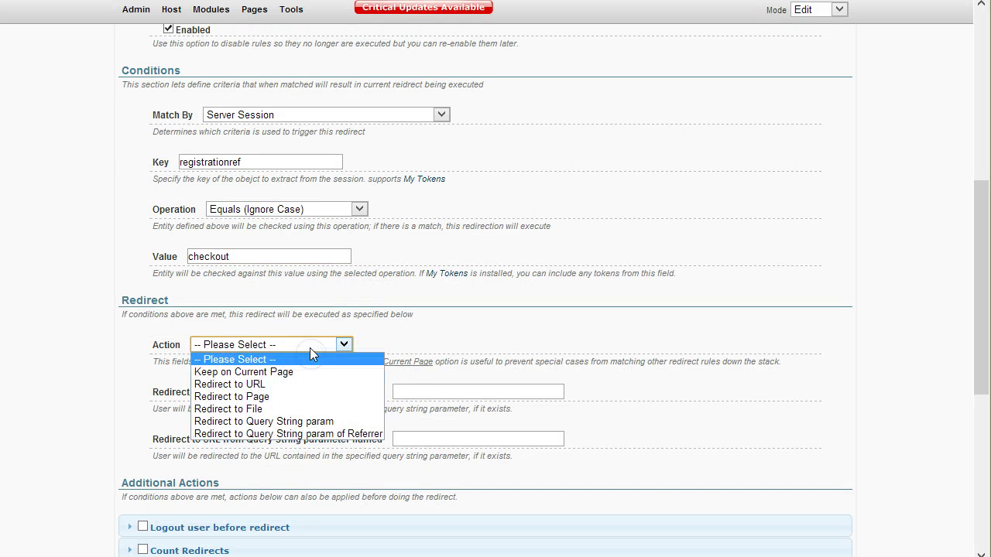
{"action": "left_click", "coordinate": [309, 397]}
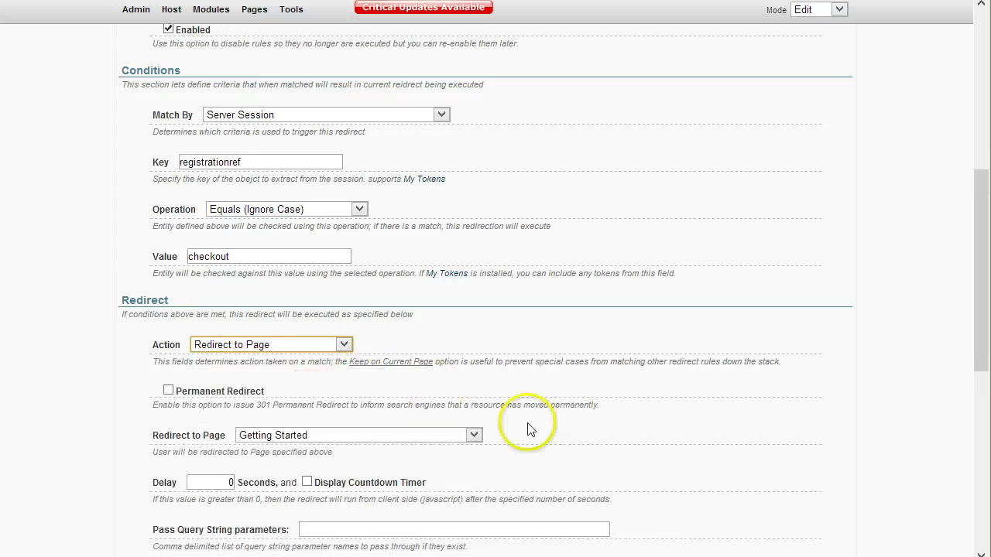
{"action": "scroll", "coordinate": [376, 323], "scroll_direction": "down", "scroll_amount": 1}
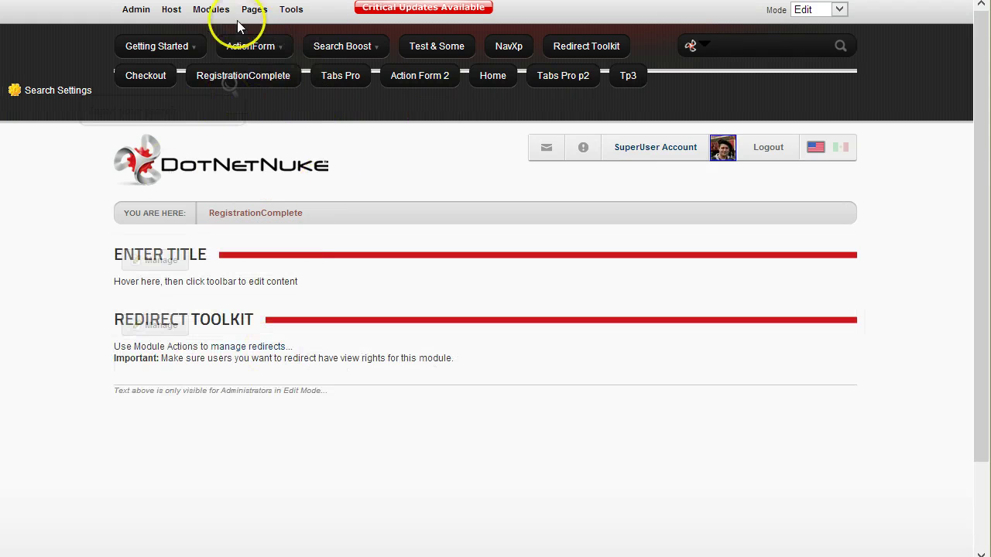
- Create the CompleteBuyerProfile page after RegistrationComplete, viewable by Registered Users
{"action": "mouse_move", "coordinate": [241, 13]}
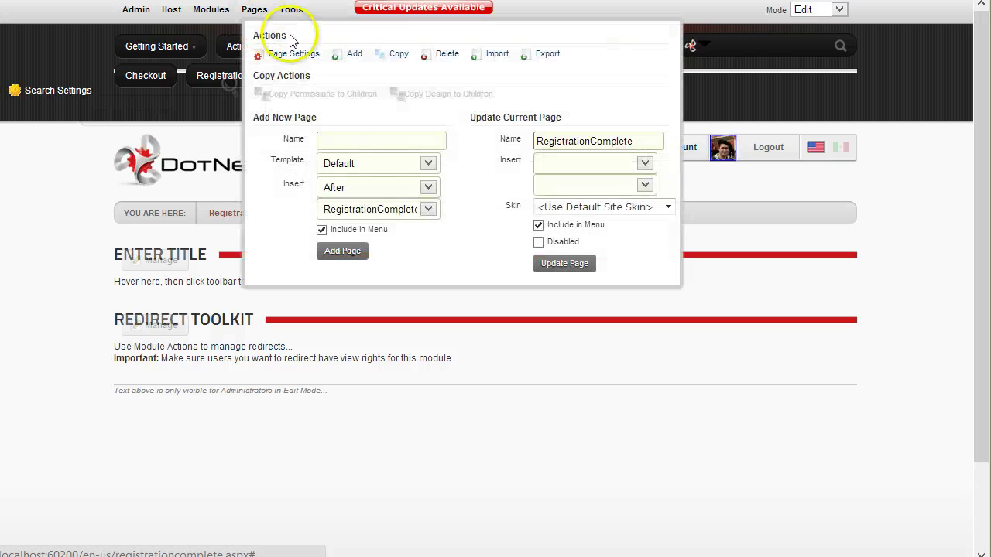
{"action": "left_click", "coordinate": [355, 58]}
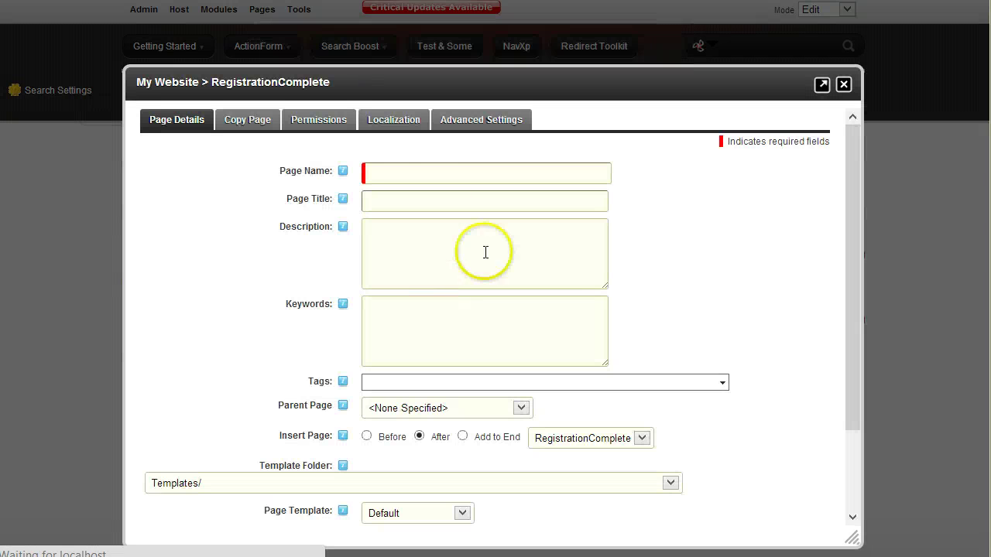
{"action": "left_click", "coordinate": [396, 165]}
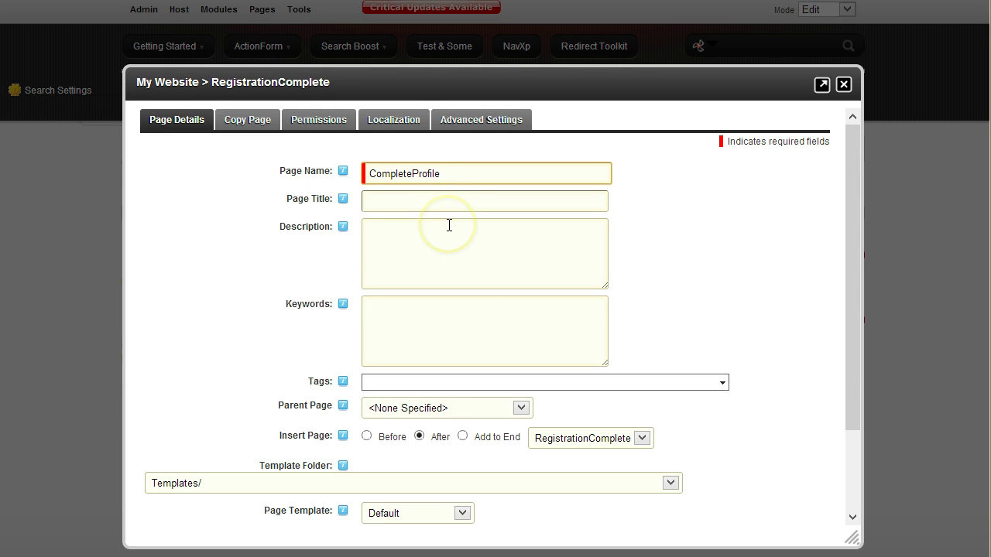
{"action": "left_click", "coordinate": [415, 181]}
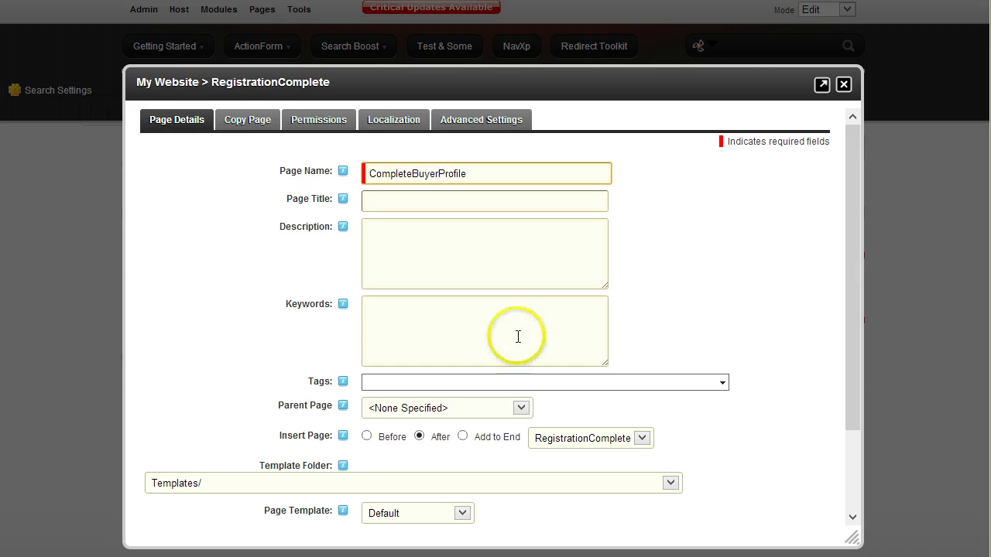
{"action": "left_click", "coordinate": [310, 124]}
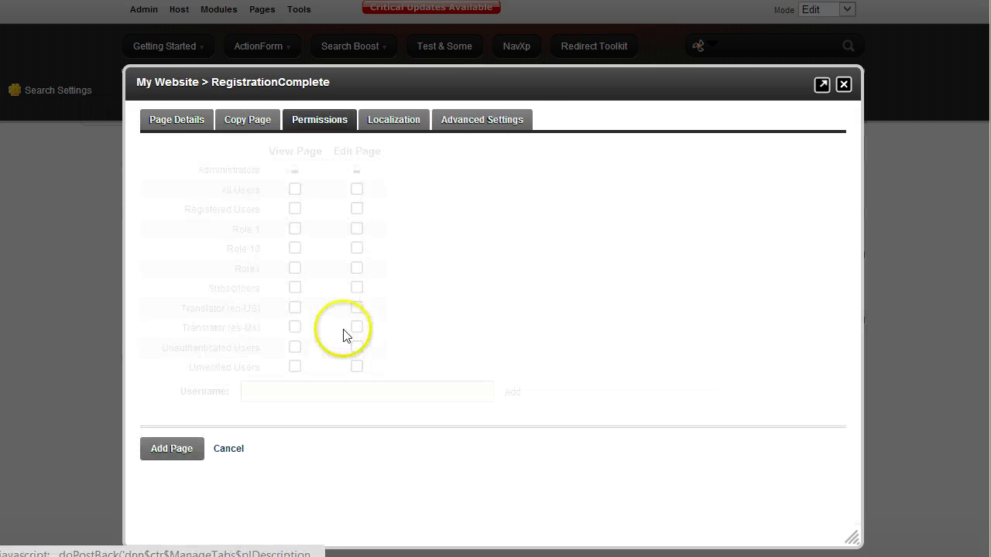
{"action": "left_click", "coordinate": [295, 209]}
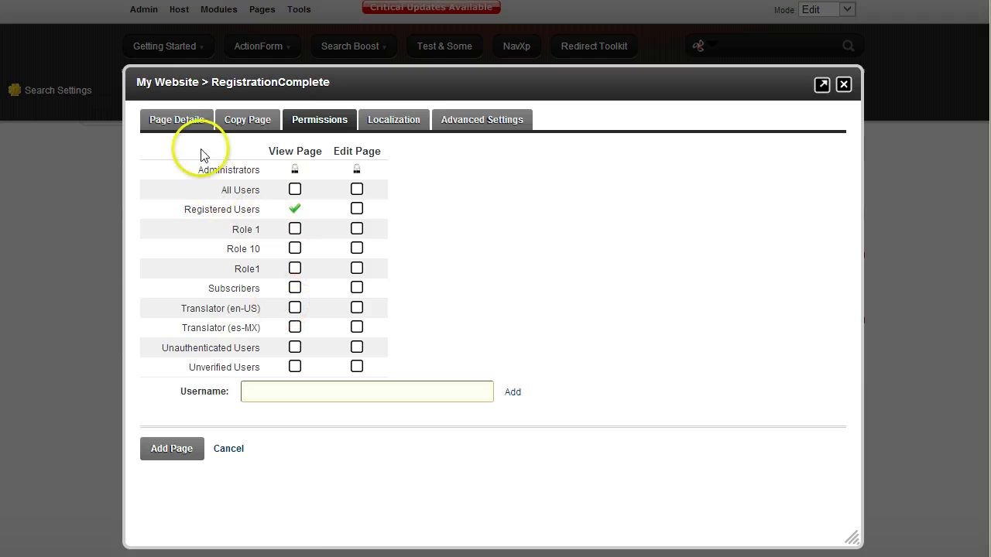
{"action": "left_click", "coordinate": [178, 122]}
{"action": "scroll", "coordinate": [441, 249], "scroll_direction": "down", "scroll_amount": 2}
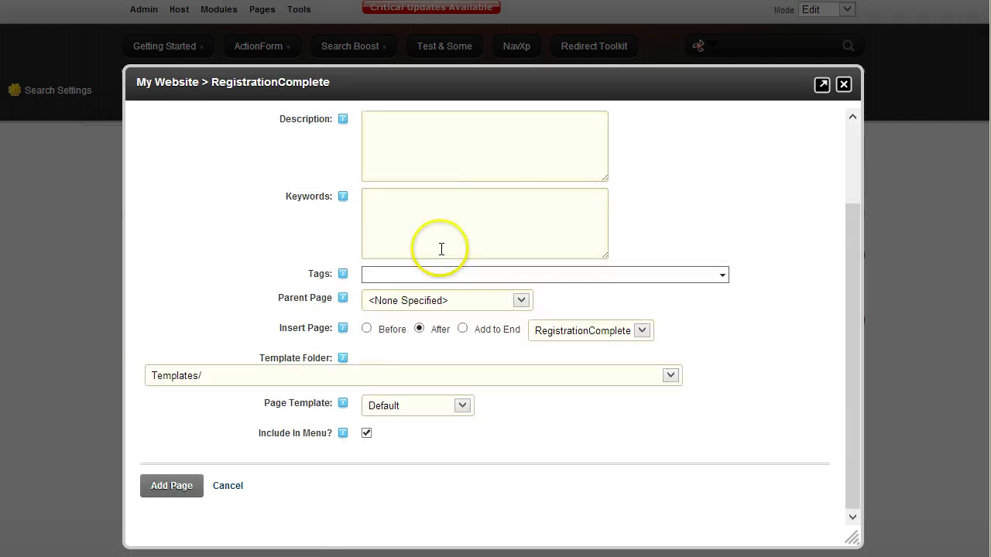
{"action": "left_click", "coordinate": [184, 489]}
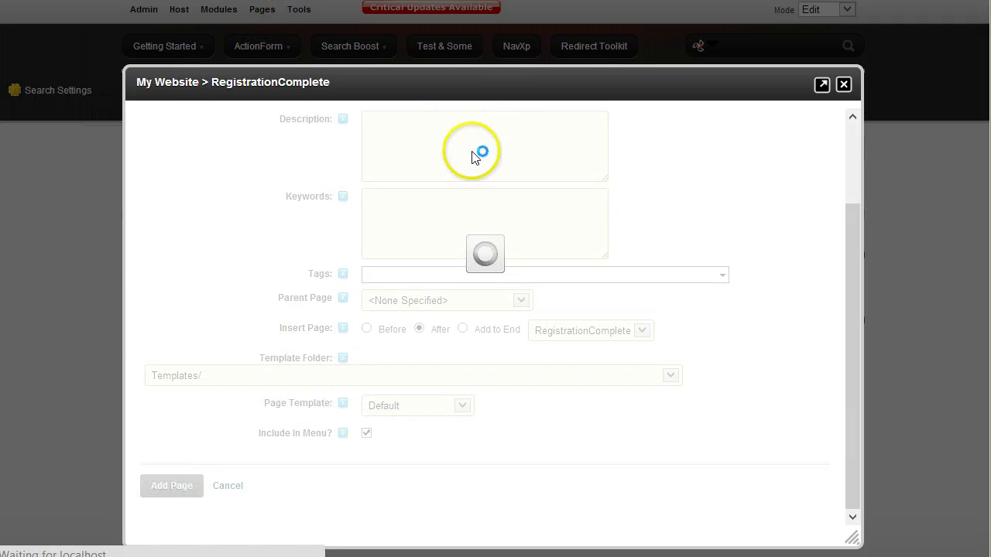
- Save the checkout session redirect rule
{"action": "scroll", "coordinate": [570, 306], "scroll_direction": "down", "scroll_amount": 1}
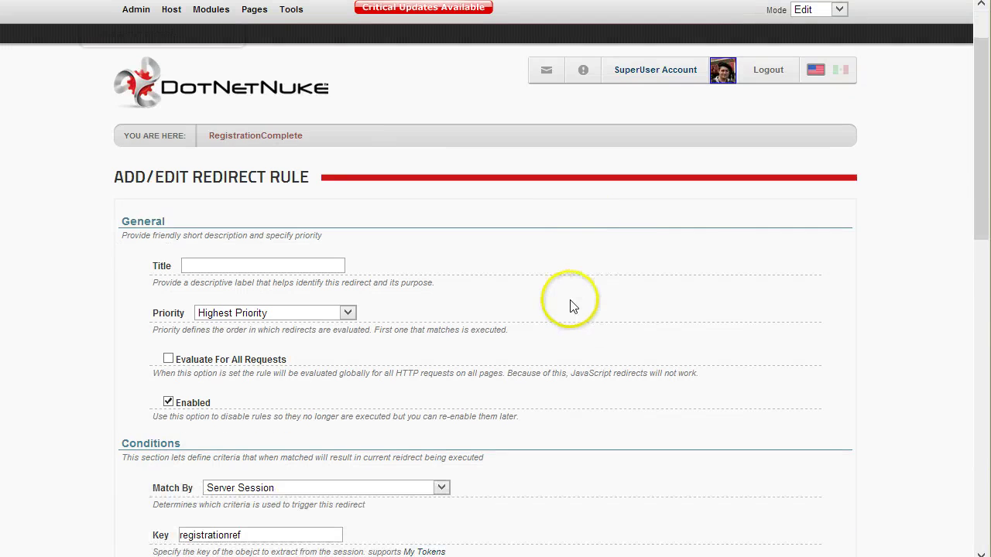
{"action": "scroll", "coordinate": [570, 305], "scroll_direction": "down", "scroll_amount": 4}
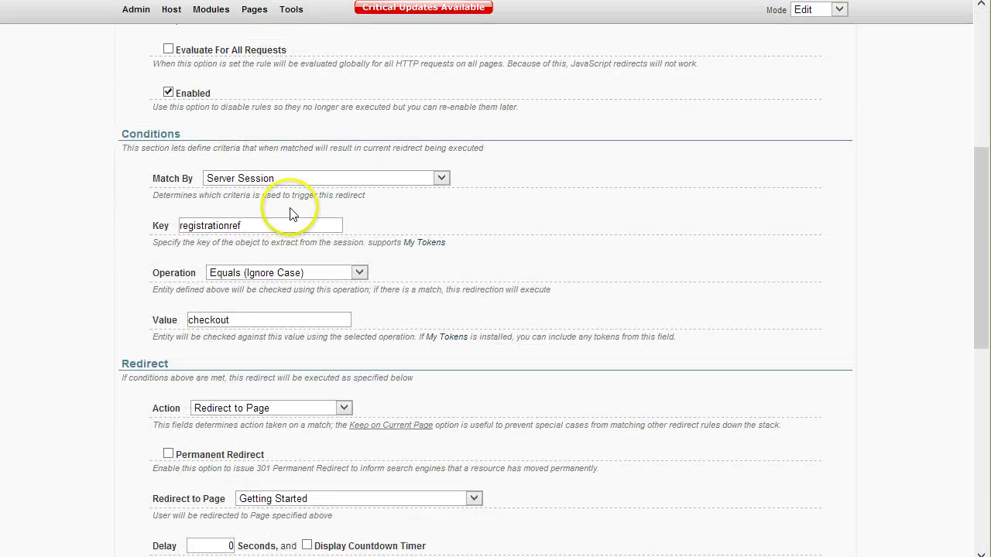
{"action": "scroll", "coordinate": [292, 214], "scroll_direction": "down", "scroll_amount": 2}
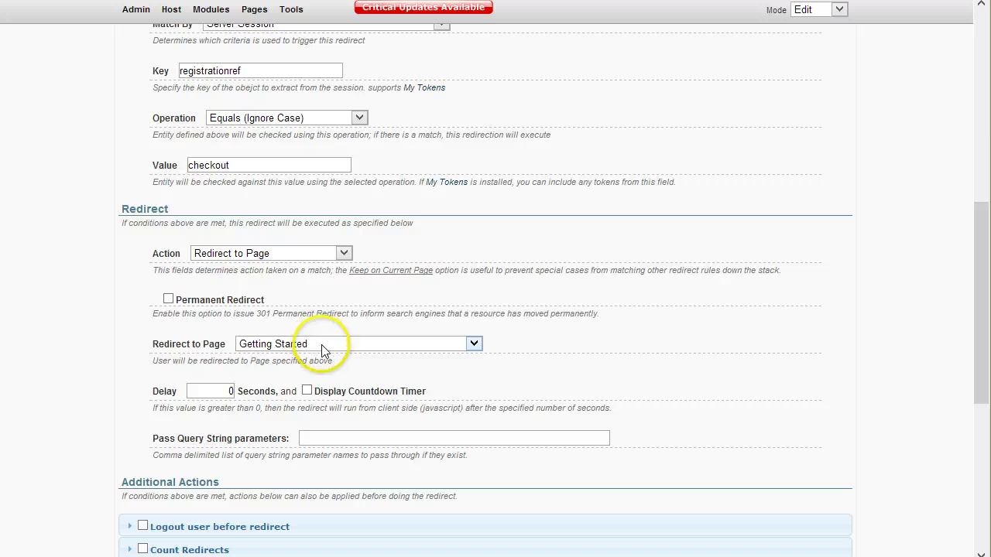
{"action": "scroll", "coordinate": [255, 434], "scroll_direction": "down", "scroll_amount": 5}
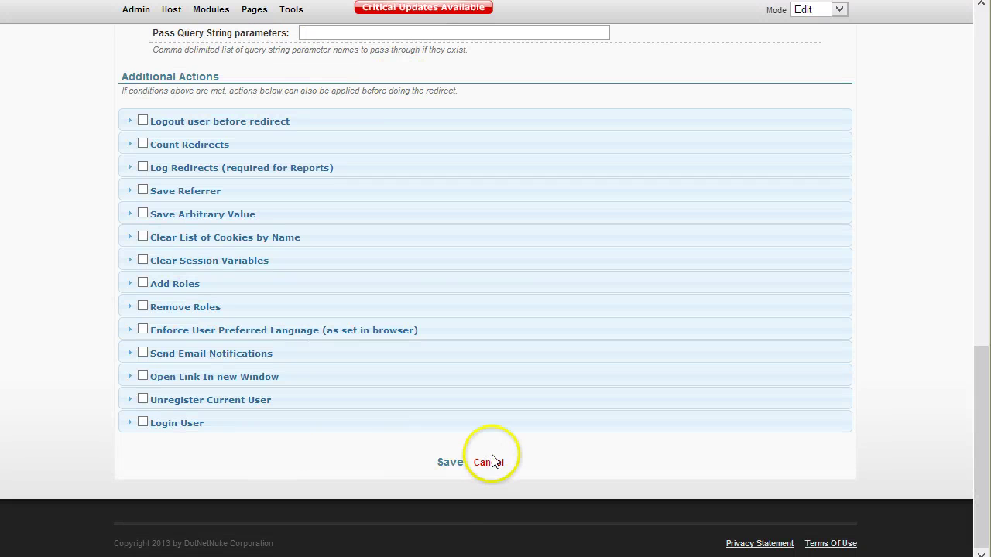
{"action": "left_click", "coordinate": [447, 463]}
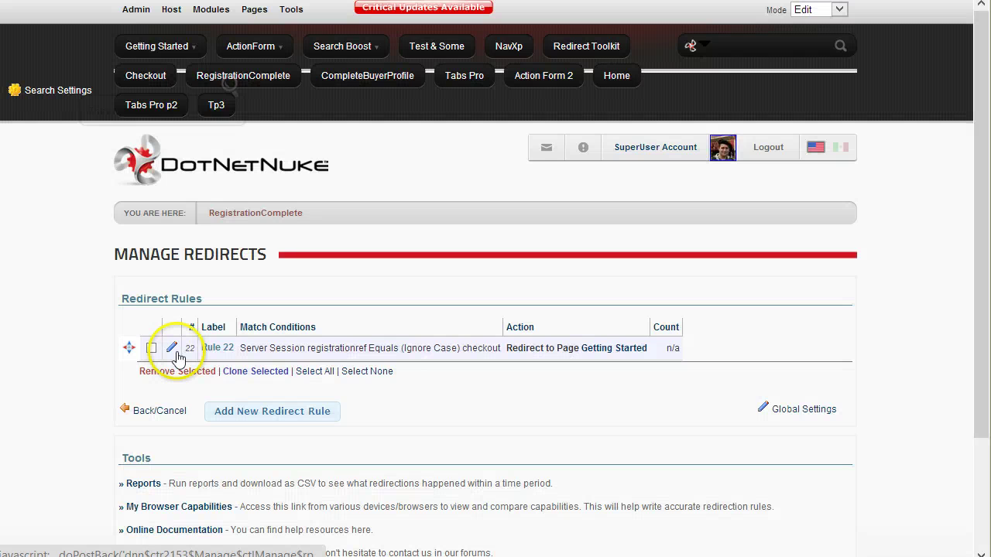
- Edit the rule so it redirects to the CompleteBuyerProfile page
{"action": "left_click", "coordinate": [175, 353]}
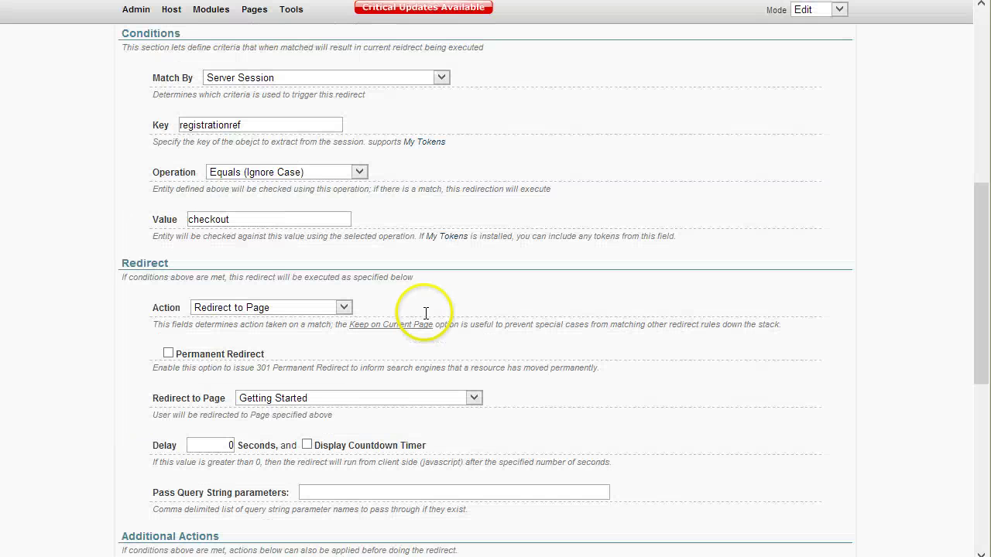
{"action": "scroll", "coordinate": [335, 334], "scroll_direction": "down", "scroll_amount": 1}
{"action": "left_click", "coordinate": [334, 320]}
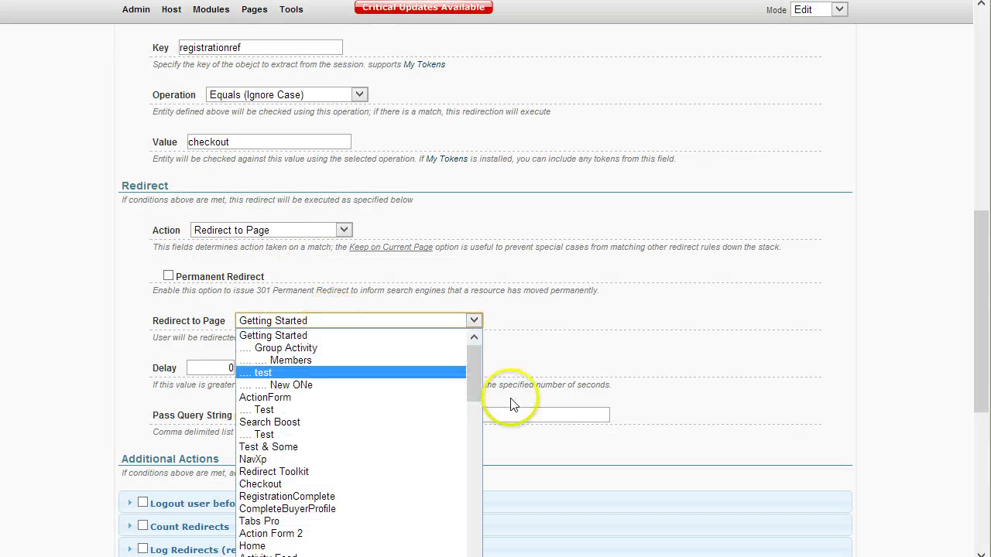
{"action": "left_click_drag", "start_coordinate": [477, 373], "coordinate": [496, 526]}
{"action": "scroll", "coordinate": [617, 525], "scroll_direction": "down", "scroll_amount": 2}
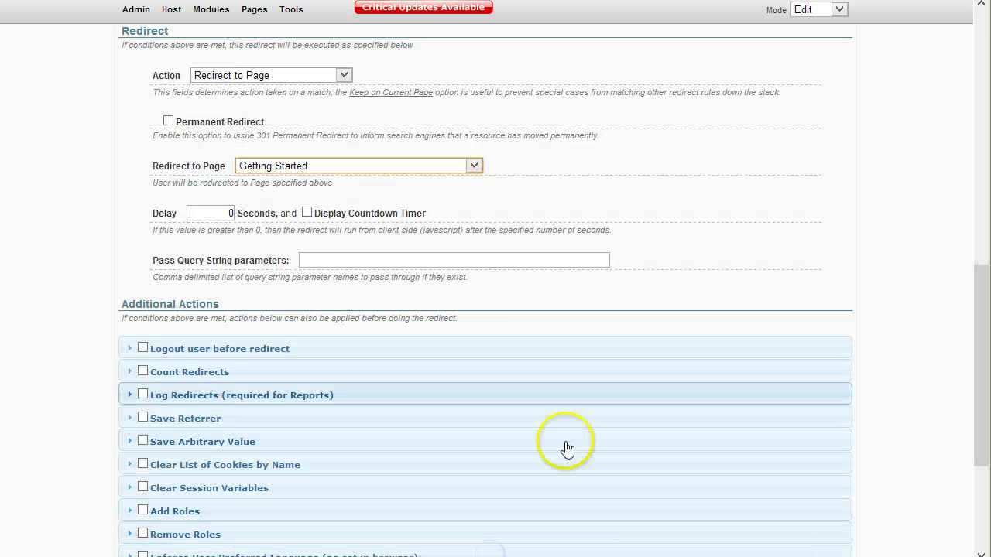
{"action": "left_click", "coordinate": [473, 165]}
{"action": "left_click_drag", "start_coordinate": [478, 199], "coordinate": [482, 376]}
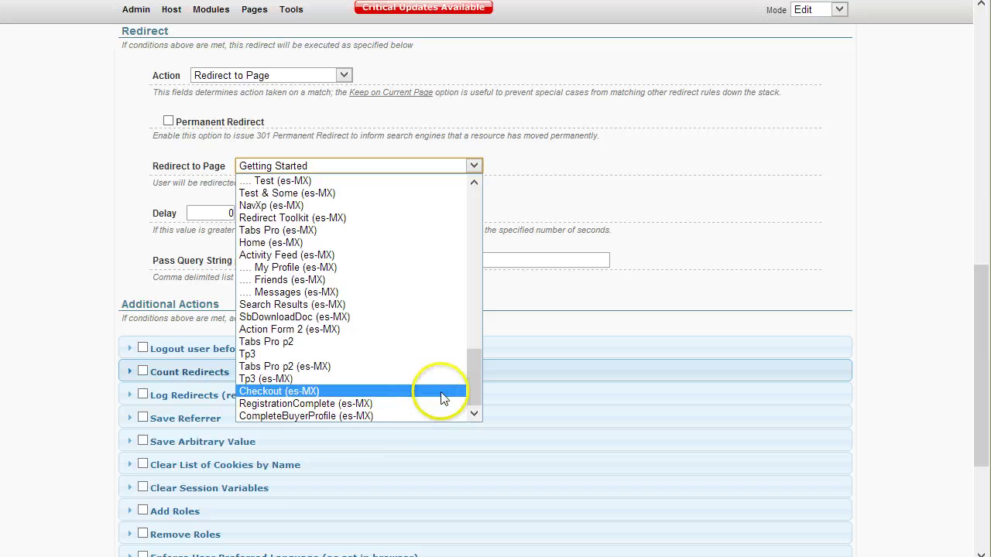
{"action": "left_click_drag", "start_coordinate": [477, 375], "coordinate": [492, 250]}
{"action": "left_click", "coordinate": [346, 204]}
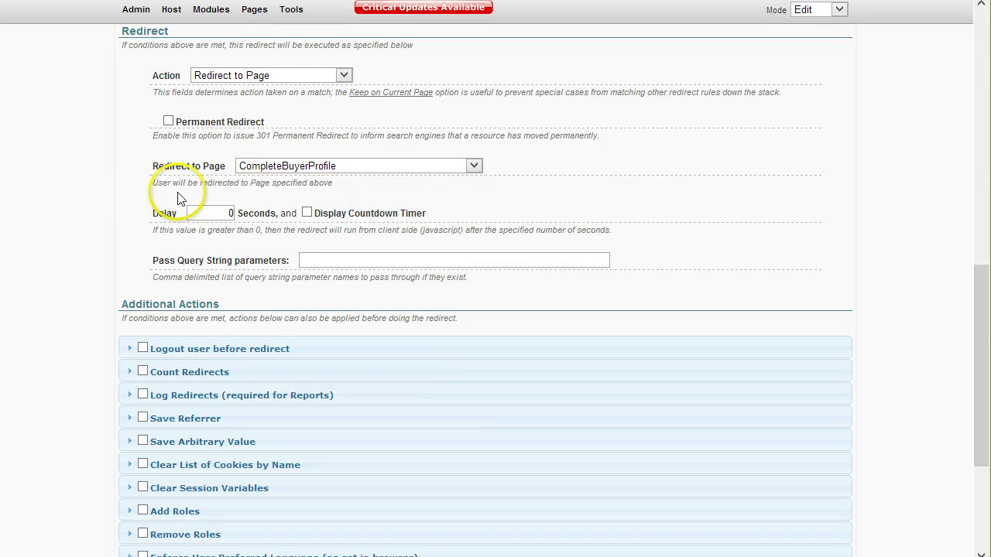
{"action": "scroll", "coordinate": [901, 333], "scroll_direction": "down", "scroll_amount": 3}
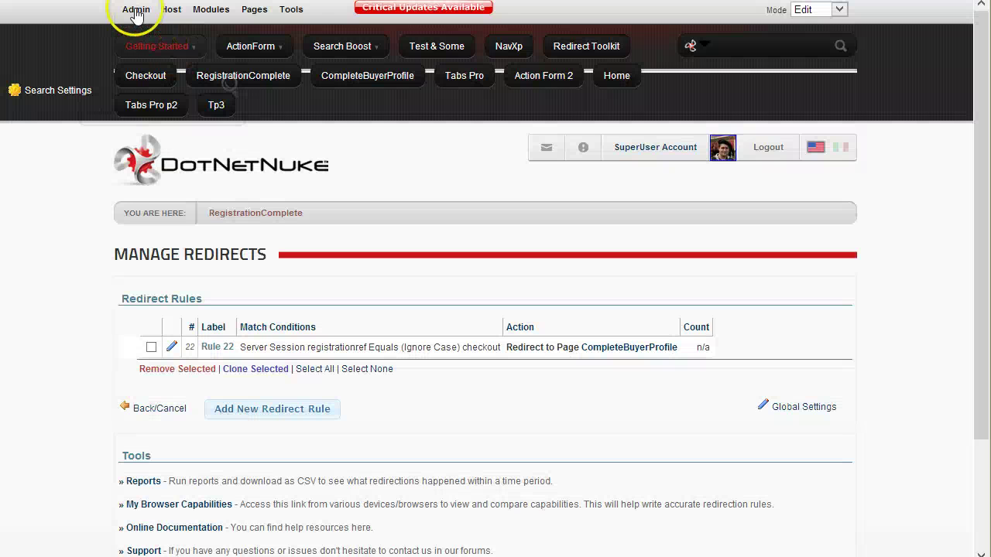
- Set Redirect After Registration to the RegistrationComplete page and save the user account settings
{"action": "mouse_move", "coordinate": [133, 9]}
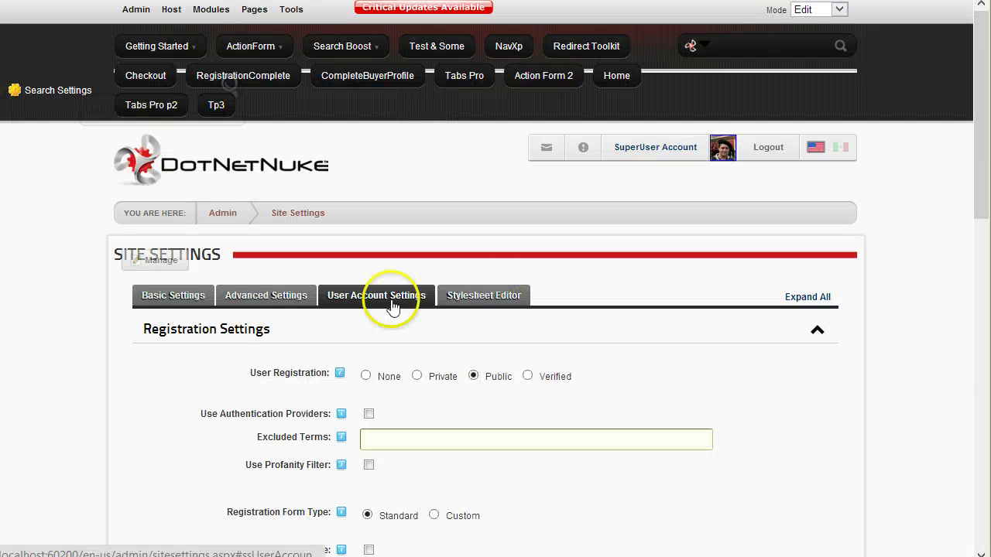
{"action": "scroll", "coordinate": [468, 440], "scroll_direction": "down", "scroll_amount": 10}
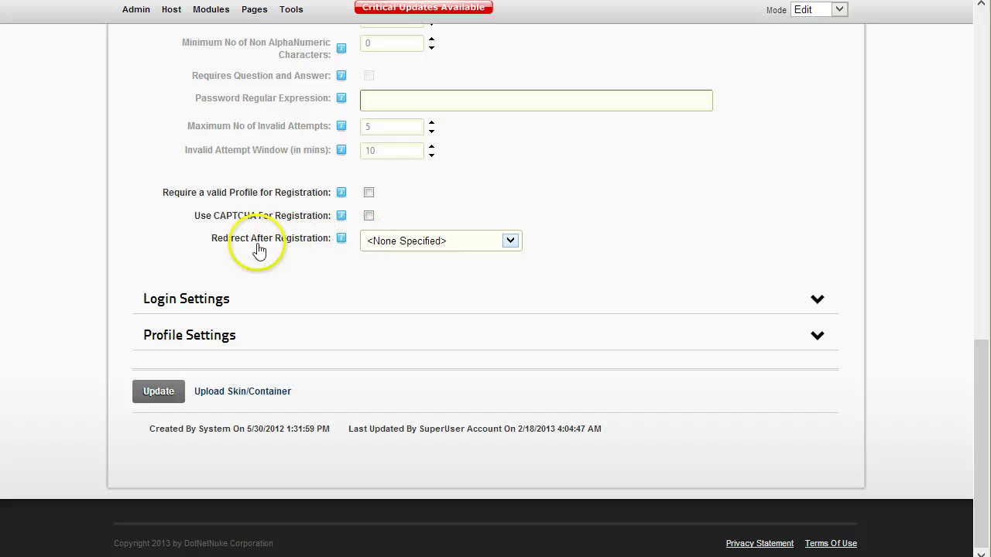
{"action": "left_click", "coordinate": [511, 241]}
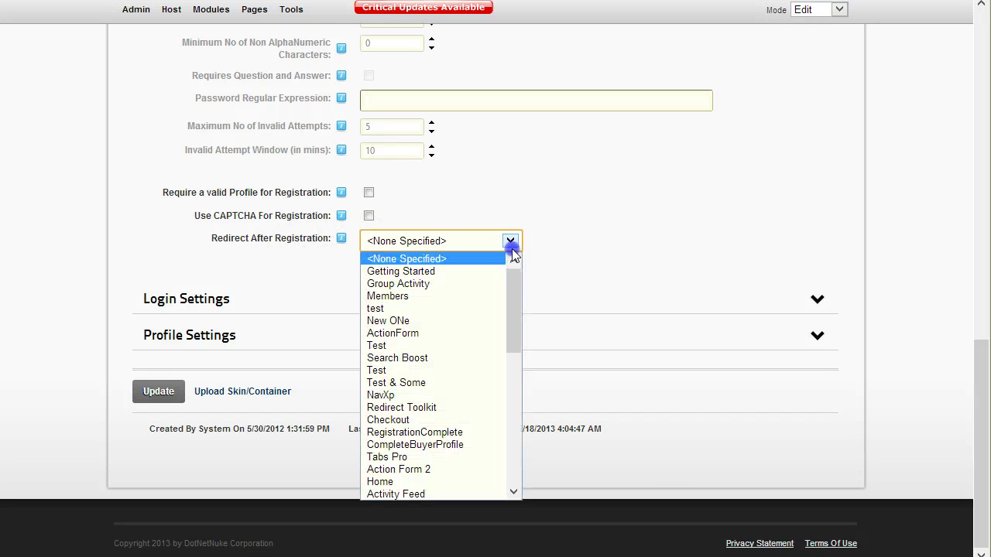
{"action": "left_click_drag", "start_coordinate": [514, 305], "coordinate": [514, 310]}
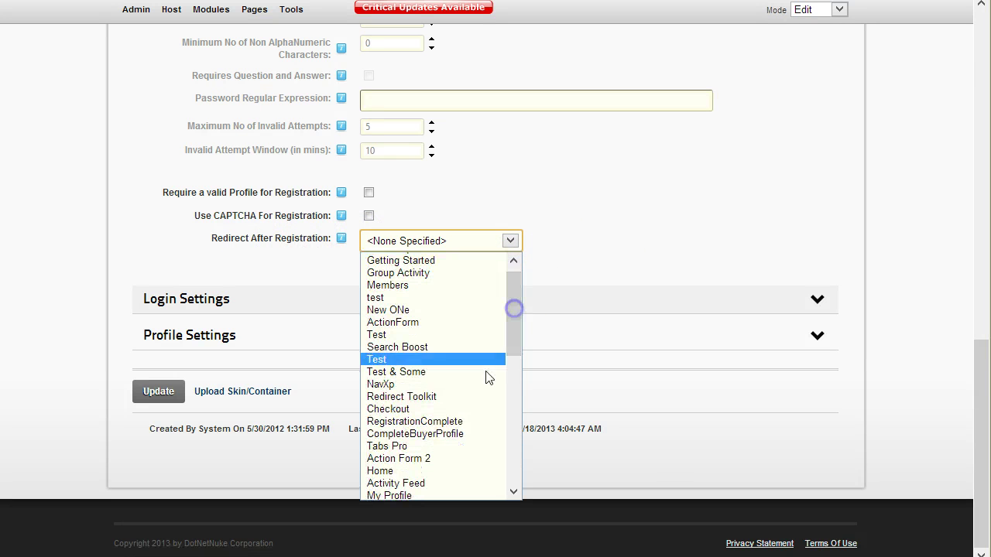
{"action": "left_click", "coordinate": [462, 421]}
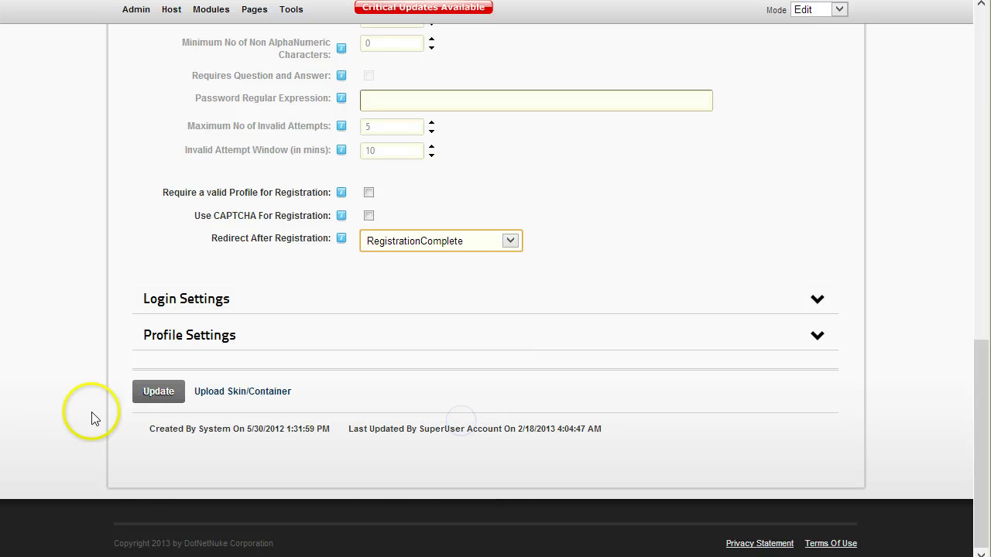
{"action": "left_click", "coordinate": [147, 393]}
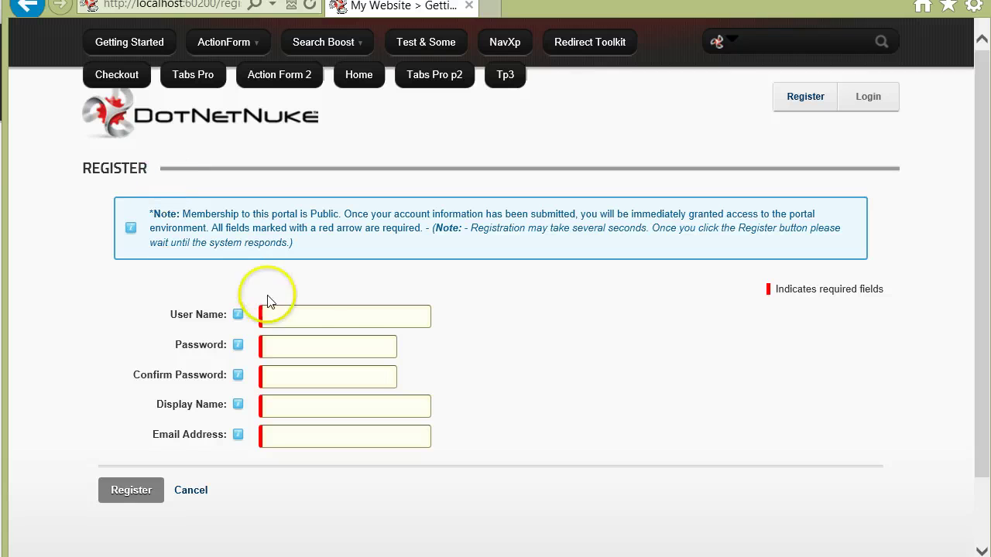
- Register a test user, filling in user name, password, display name and e-mail address
{"action": "left_click", "coordinate": [313, 313]}
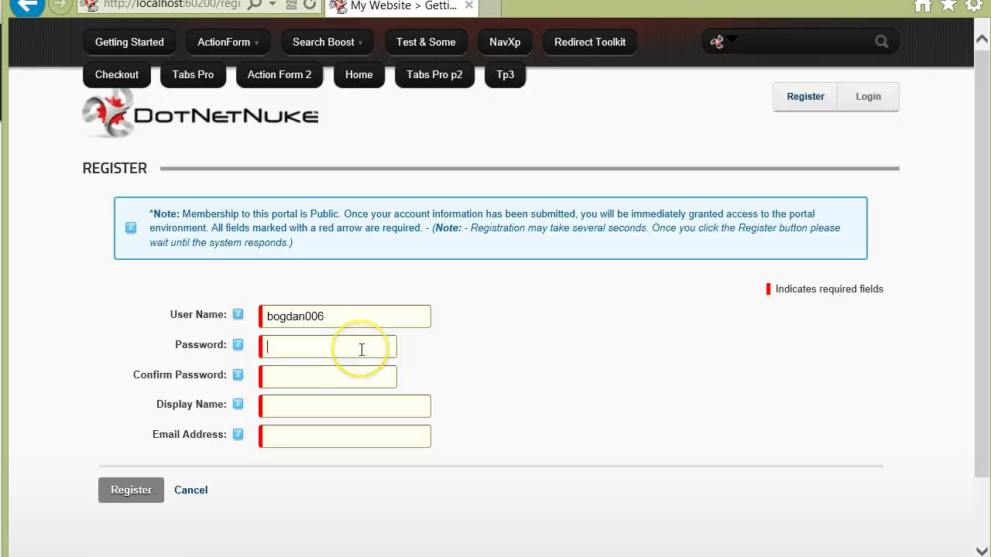
{"action": "left_click", "coordinate": [347, 378]}
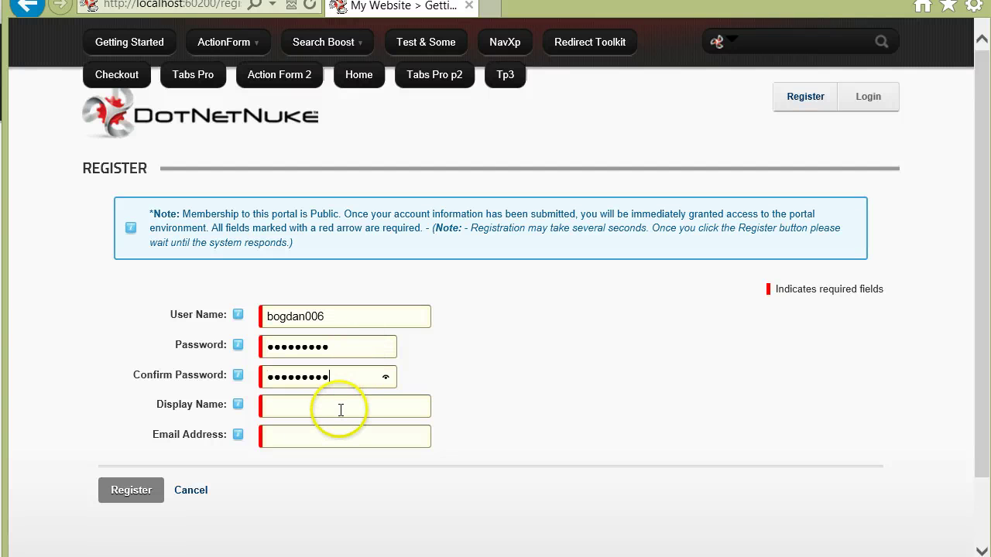
{"action": "left_click", "coordinate": [341, 406]}
{"action": "left_click", "coordinate": [344, 437]}
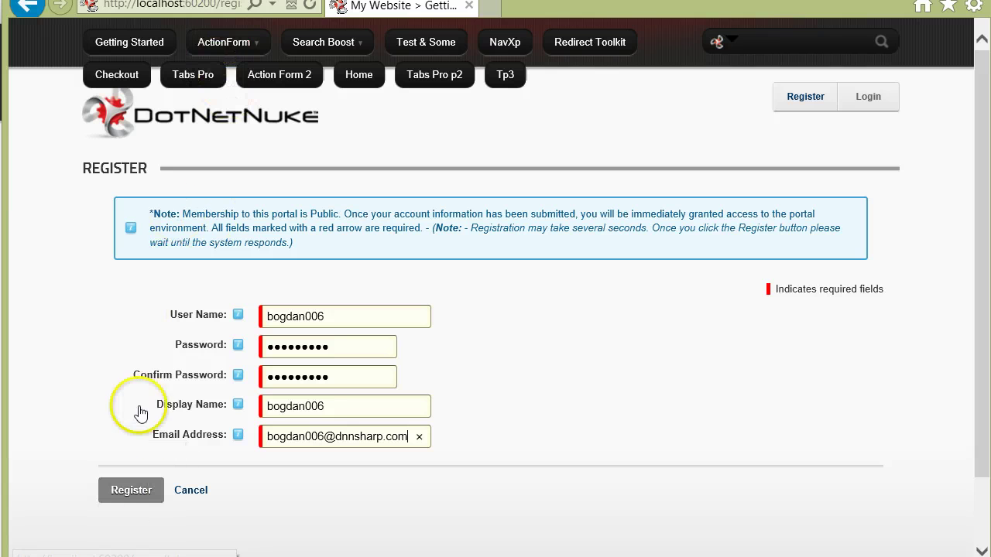
{"action": "left_click", "coordinate": [132, 494]}
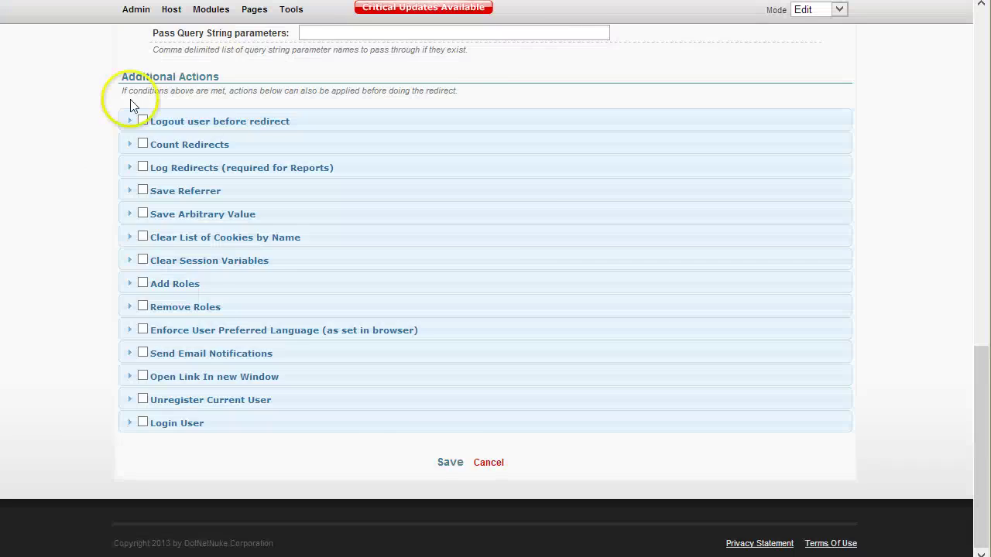
- Copy the session key name registrationref from the rule page
{"action": "scroll", "coordinate": [131, 100], "scroll_direction": "up", "scroll_amount": 10}
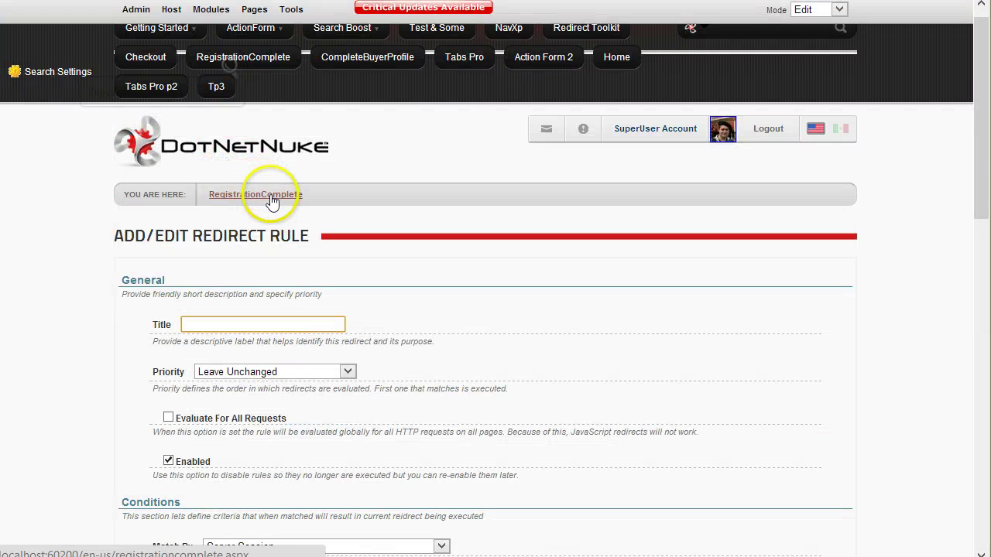
{"action": "scroll", "coordinate": [135, 201], "scroll_direction": "down", "scroll_amount": 6}
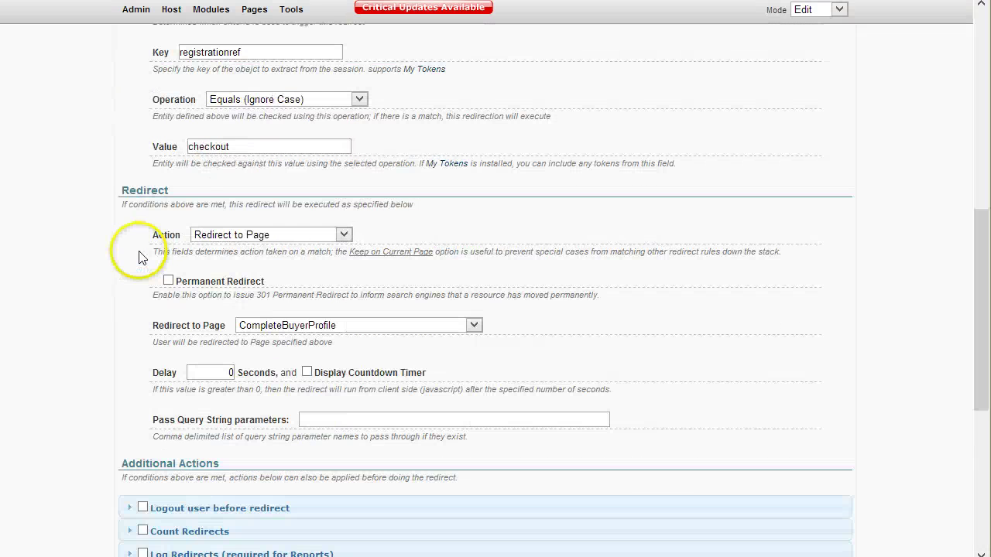
{"action": "left_click", "coordinate": [228, 52]}
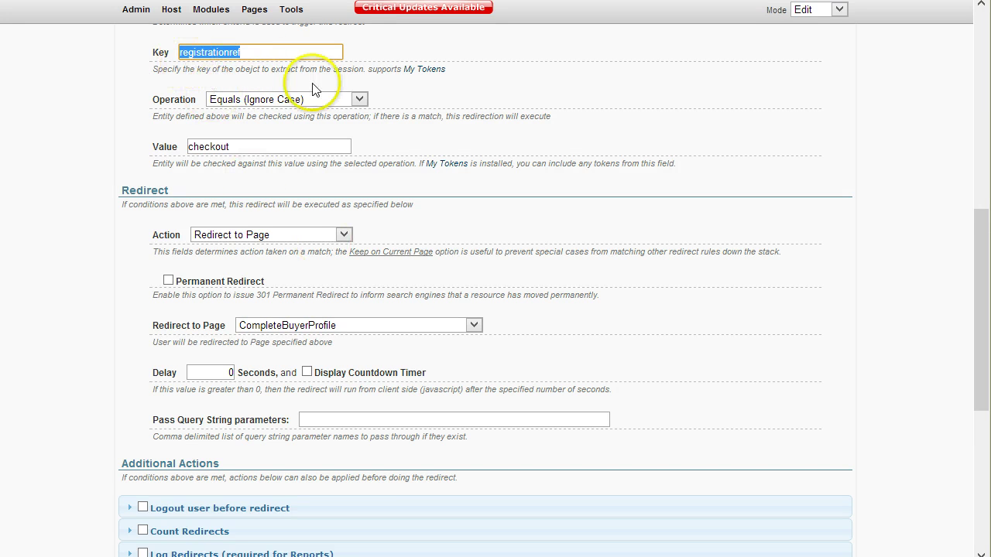
{"action": "scroll", "coordinate": [255, 328], "scroll_direction": "down", "scroll_amount": 2}
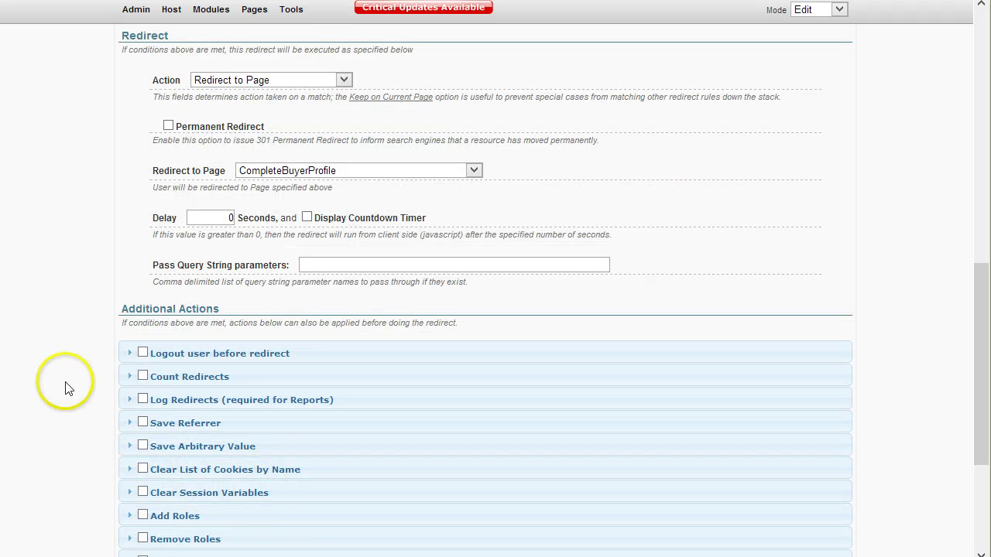
{"action": "scroll", "coordinate": [87, 476], "scroll_direction": "down", "scroll_amount": 1}
{"action": "scroll", "coordinate": [328, 438], "scroll_direction": "down", "scroll_amount": 1}
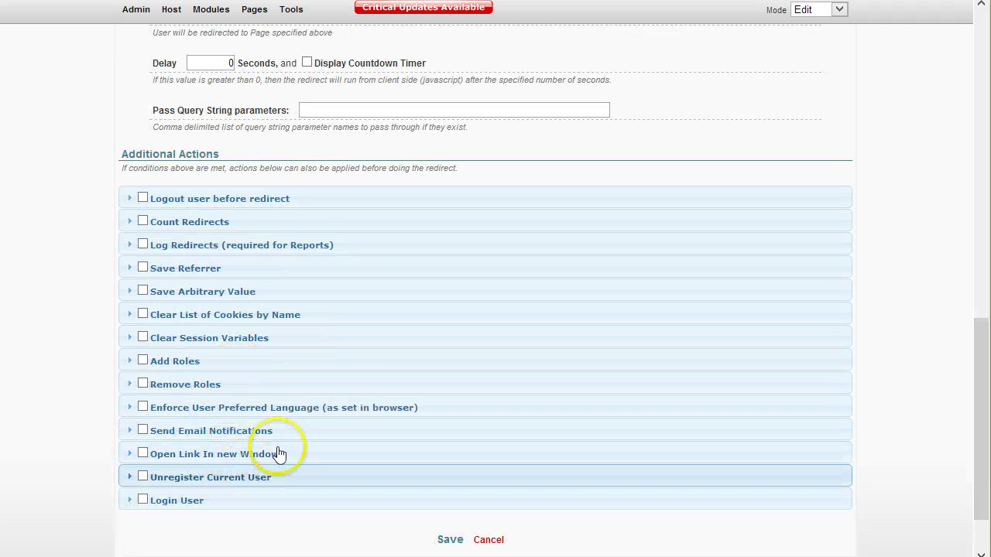
- Enable Clear Session Variables with registrationref as the variable name, then save the rule
{"action": "left_click", "coordinate": [210, 337]}
{"action": "left_click", "coordinate": [268, 447]}
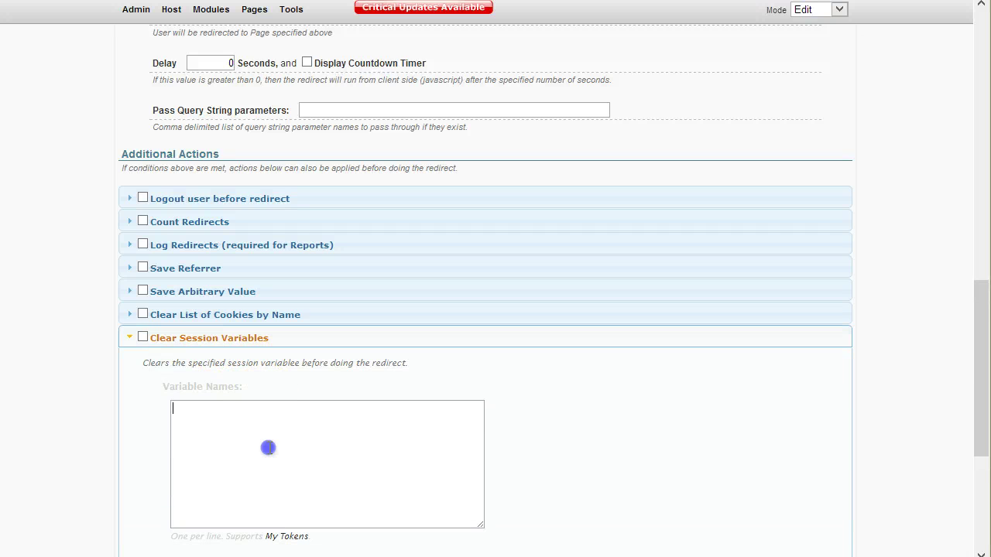
{"action": "scroll", "coordinate": [562, 480], "scroll_direction": "down", "scroll_amount": 1}
{"action": "scroll", "coordinate": [562, 480], "scroll_direction": "down", "scroll_amount": 1}
{"action": "type", "text": "registrationref"}
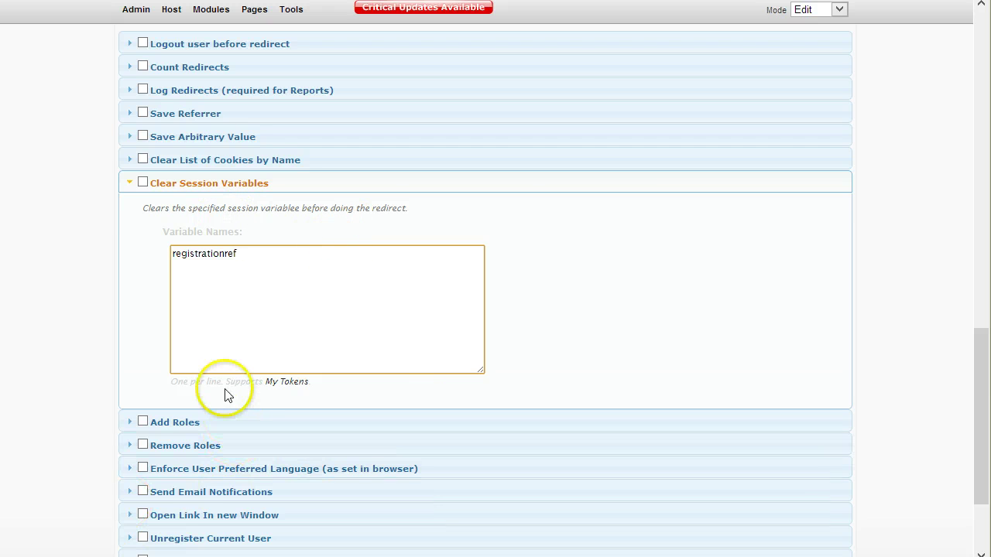
{"action": "left_click", "coordinate": [144, 184]}
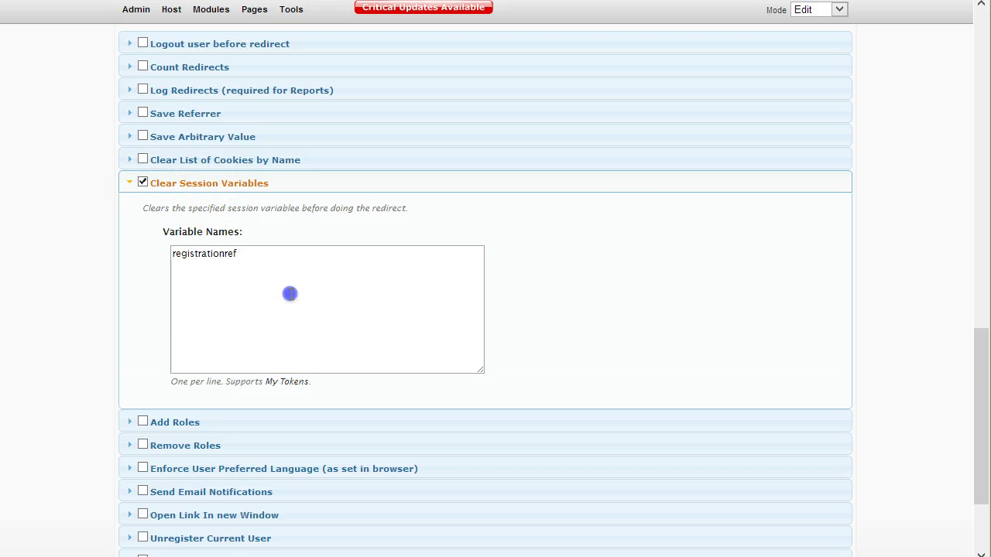
{"action": "scroll", "coordinate": [288, 292], "scroll_direction": "down", "scroll_amount": 3}
{"action": "left_click", "coordinate": [450, 463]}
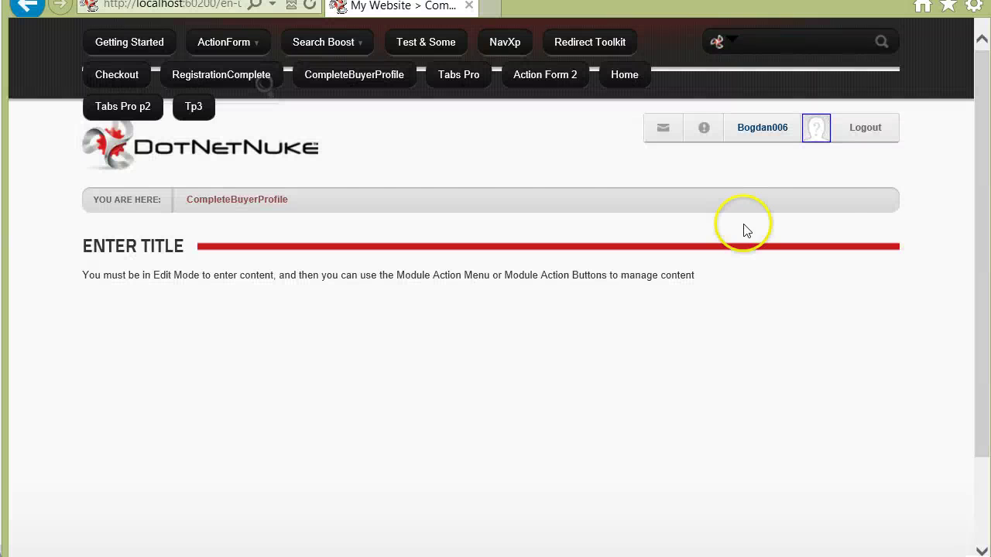
- Log out and visit the Checkout page as a guest
{"action": "left_click", "coordinate": [864, 127]}
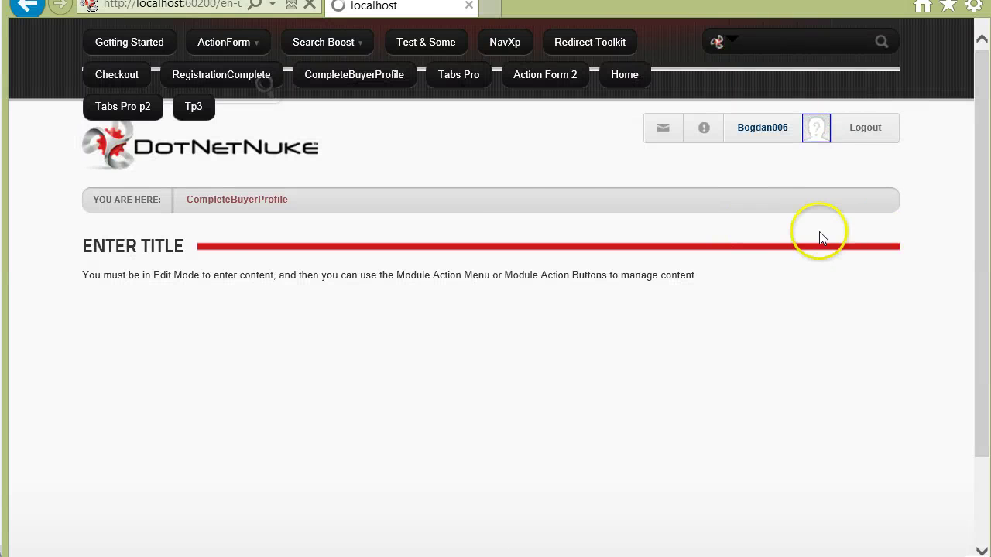
{"action": "left_click", "coordinate": [867, 109]}
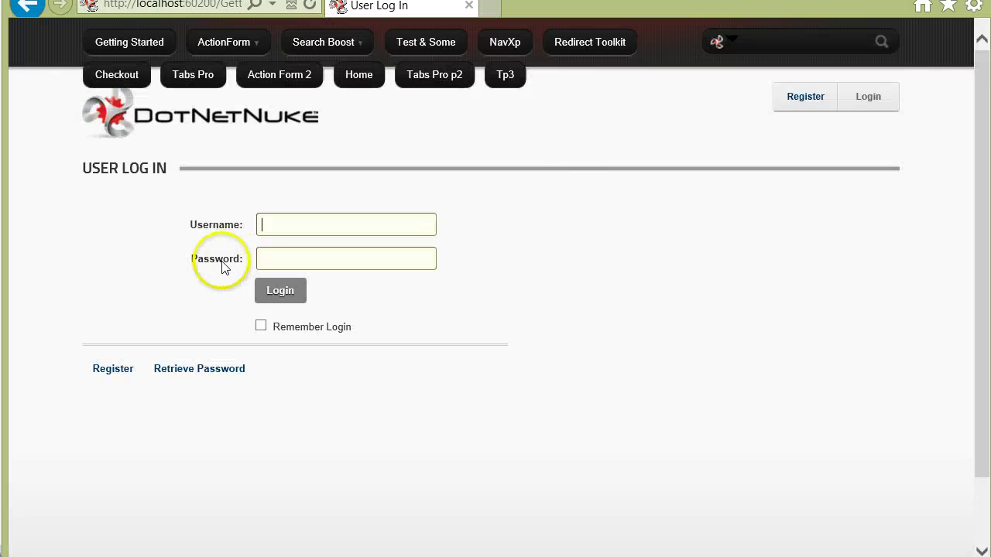
{"action": "right_click", "coordinate": [737, 124]}
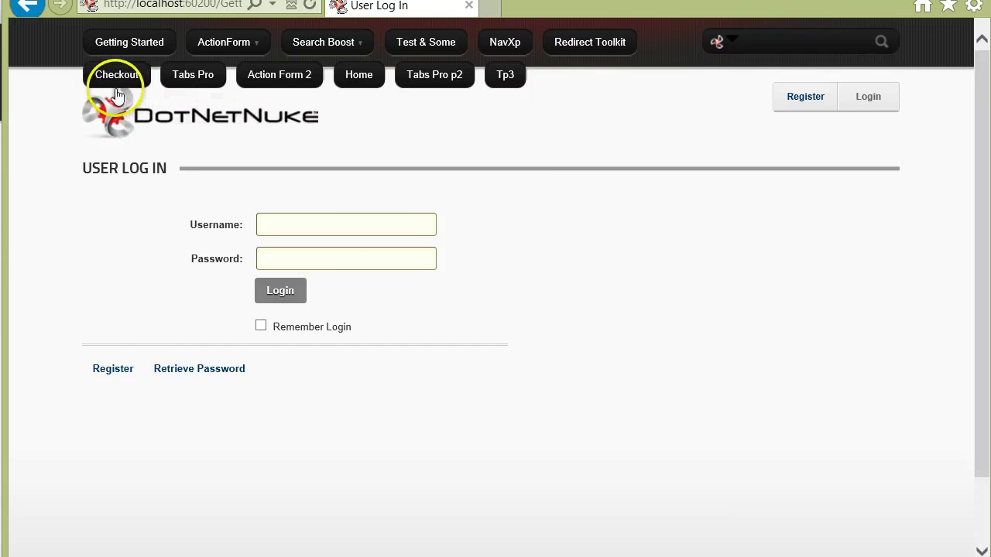
{"action": "left_click", "coordinate": [110, 78]}
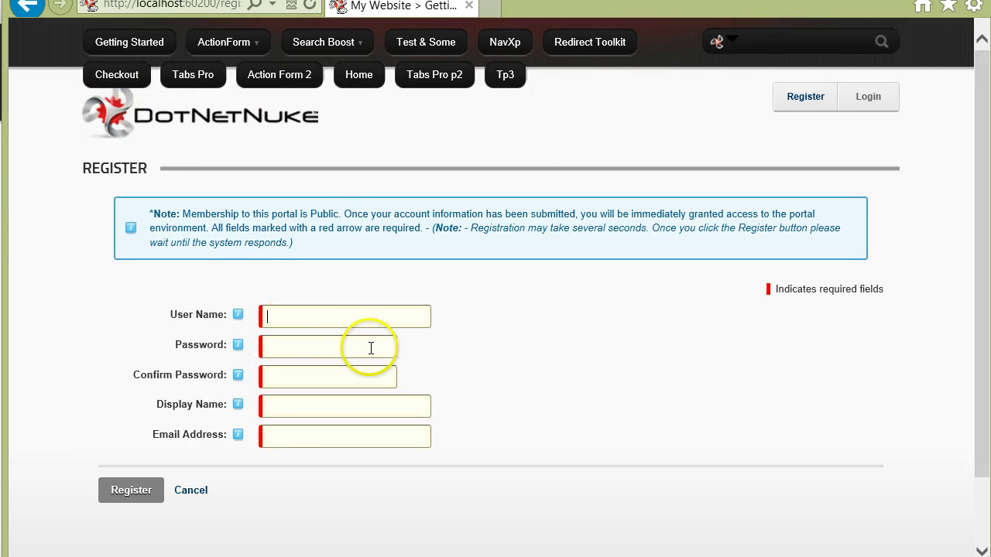
{"action": "left_click", "coordinate": [367, 314]}
{"action": "type", "text": "registrationref"}
{"action": "double_click", "coordinate": [378, 320]}
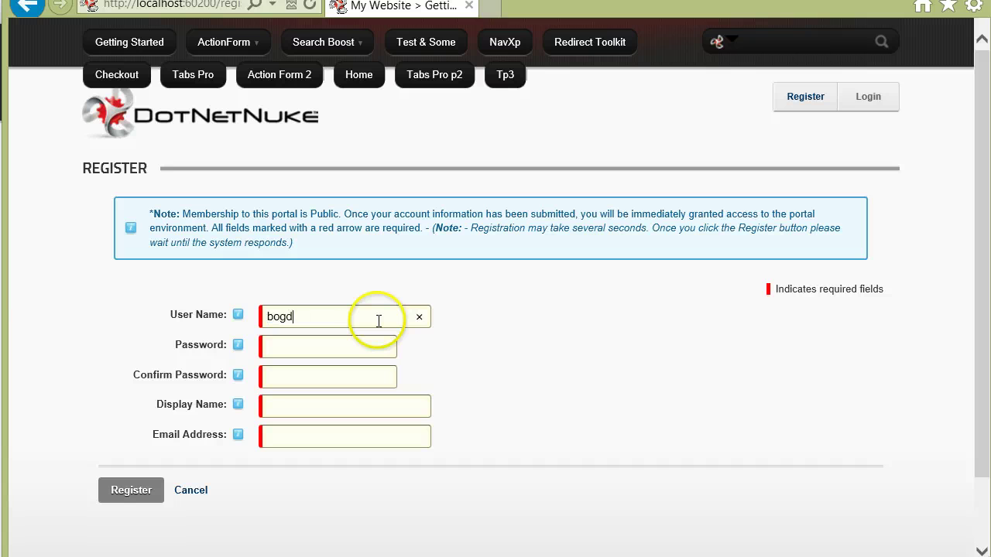
{"action": "key", "text": "ctrl+c"}
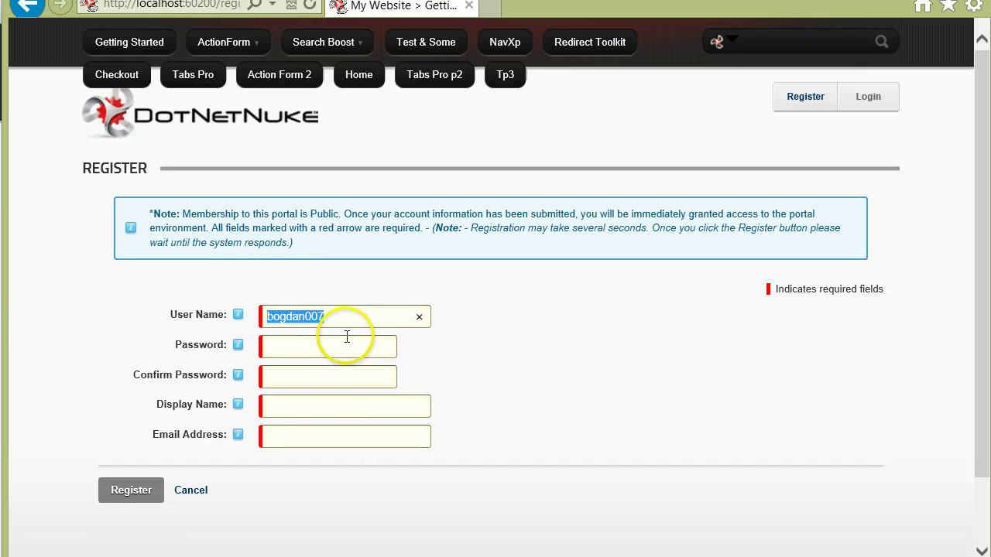
{"action": "left_click", "coordinate": [317, 408]}
{"action": "key", "text": "ctrl+v"}
{"action": "left_click", "coordinate": [305, 353]}
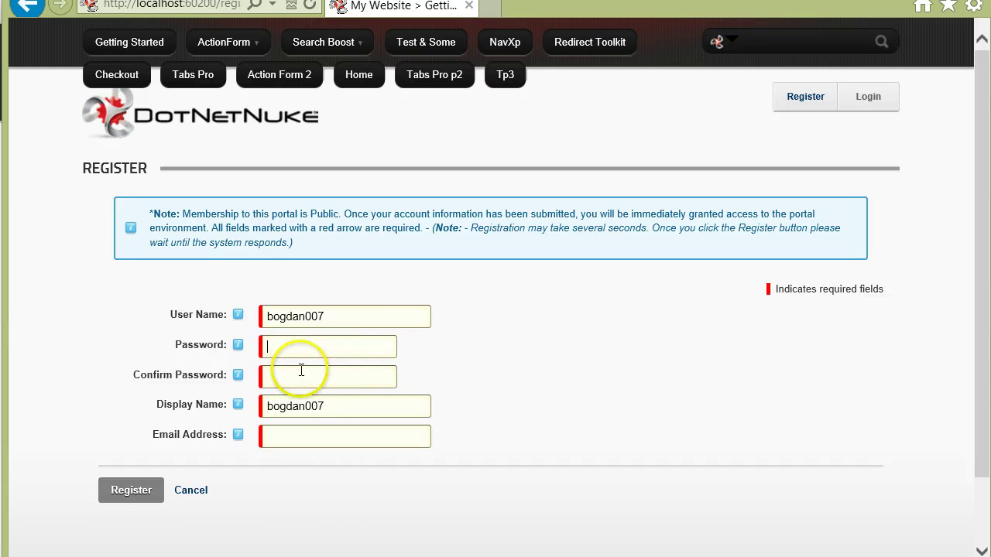
{"action": "key", "text": "ctrl+v"}
{"action": "left_click", "coordinate": [321, 431]}
{"action": "key", "text": "ctrl+v"}
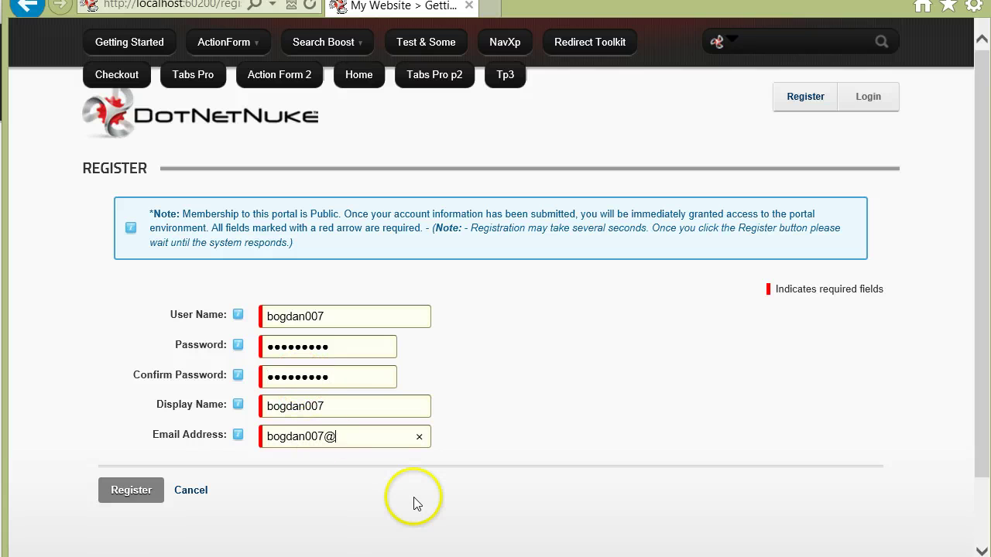
{"action": "type", "text": "@dnnsharp.com"}
{"action": "left_click", "coordinate": [131, 490]}
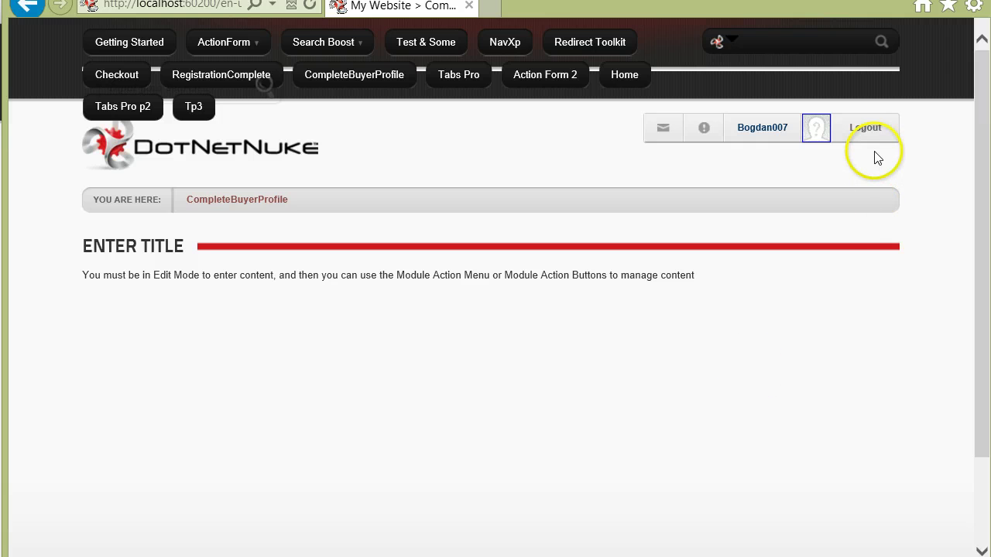
- Log out and register a second test user directly through the Register link
{"action": "left_click", "coordinate": [861, 128]}
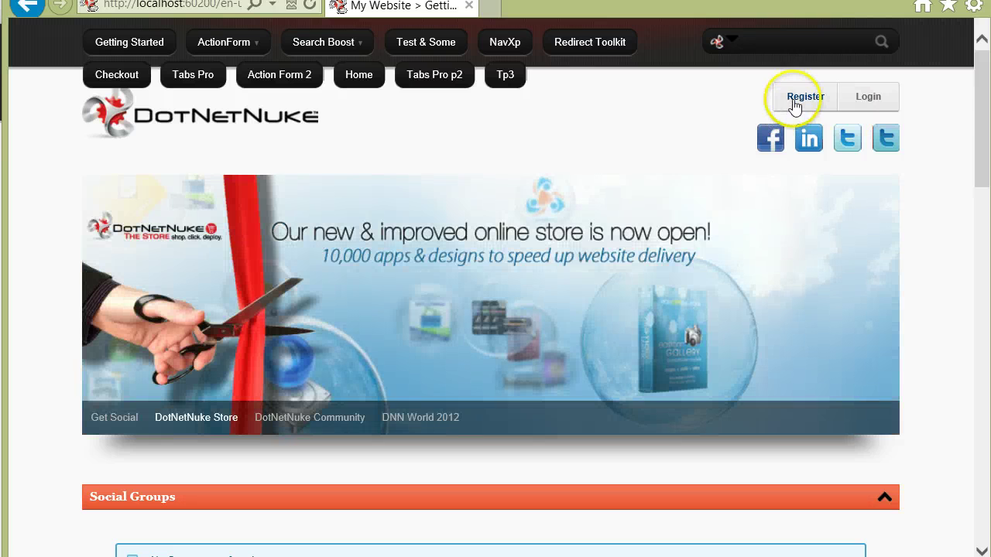
{"action": "left_click", "coordinate": [795, 100]}
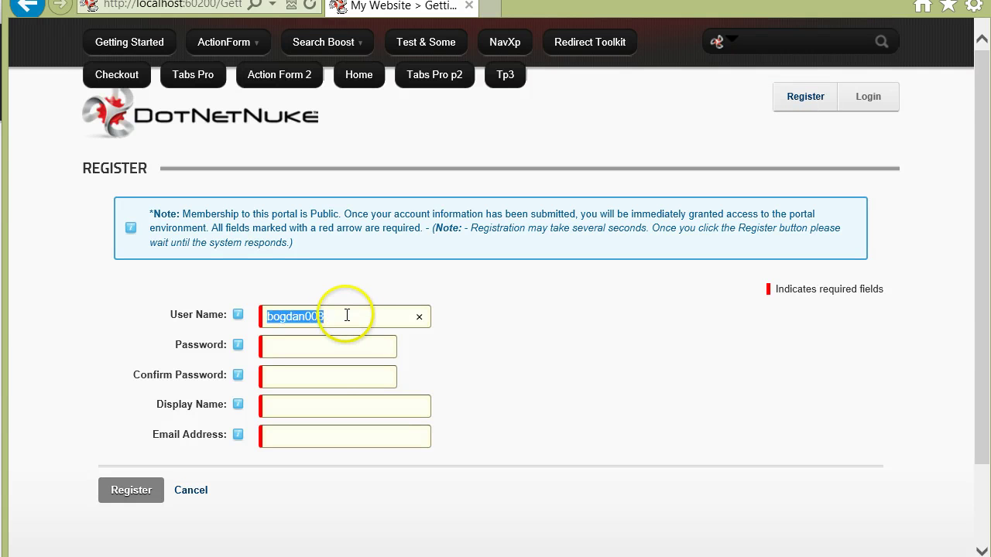
{"action": "key", "text": "Tab"}
{"action": "key", "text": "ctrl+v"}
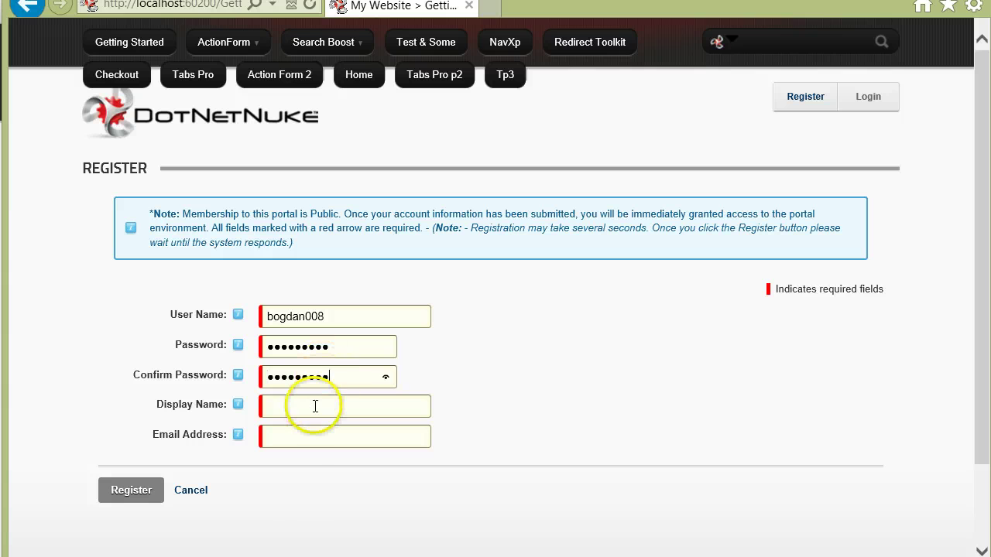
{"action": "key", "text": "ctrl+v"}
{"action": "left_click", "coordinate": [311, 438]}
{"action": "key", "text": "ctrl+v"}
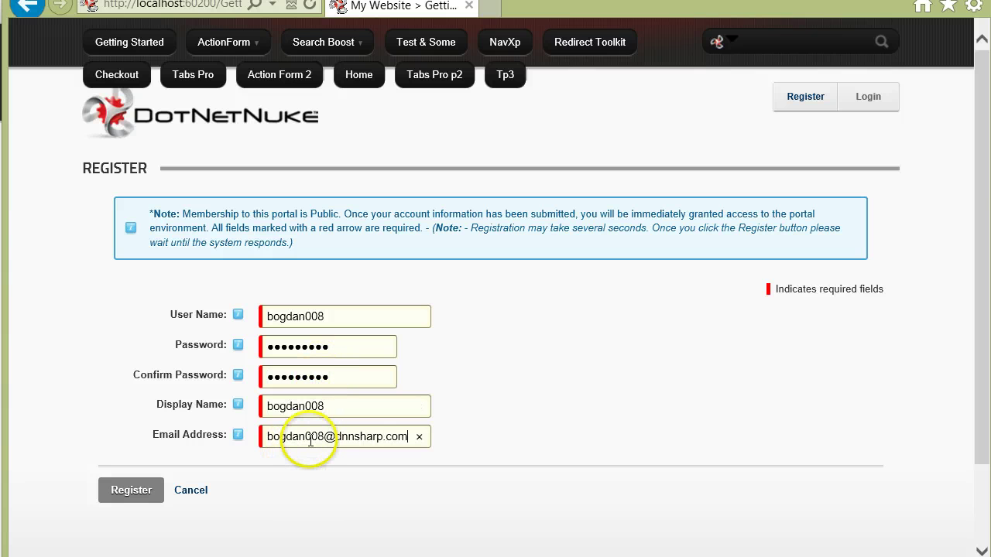
{"action": "left_click", "coordinate": [146, 500]}
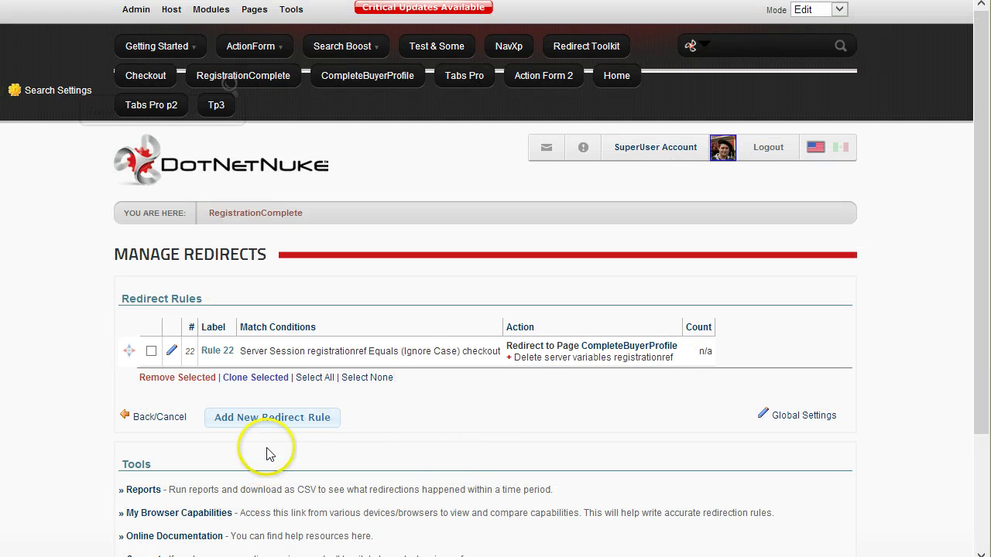
- Start a new redirect rule set to Lowest Priority
{"action": "left_click", "coordinate": [279, 424]}
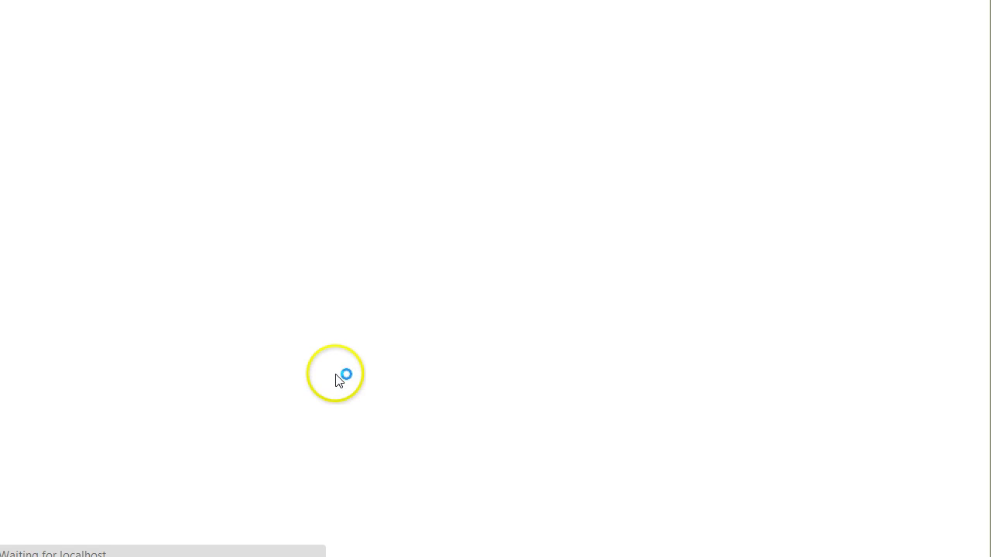
{"action": "scroll", "coordinate": [348, 248], "scroll_direction": "down", "scroll_amount": 2}
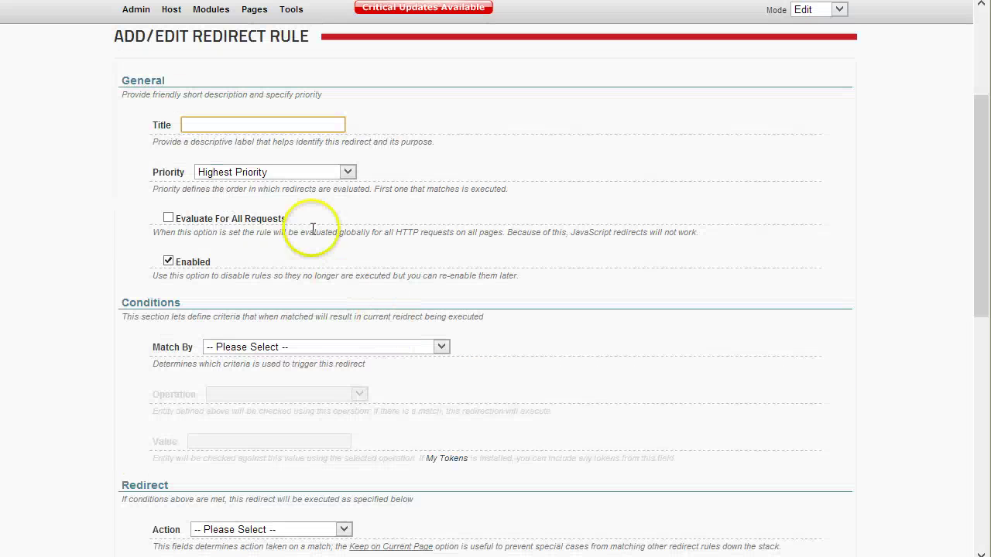
{"action": "left_click", "coordinate": [287, 174]}
{"action": "left_click", "coordinate": [287, 199]}
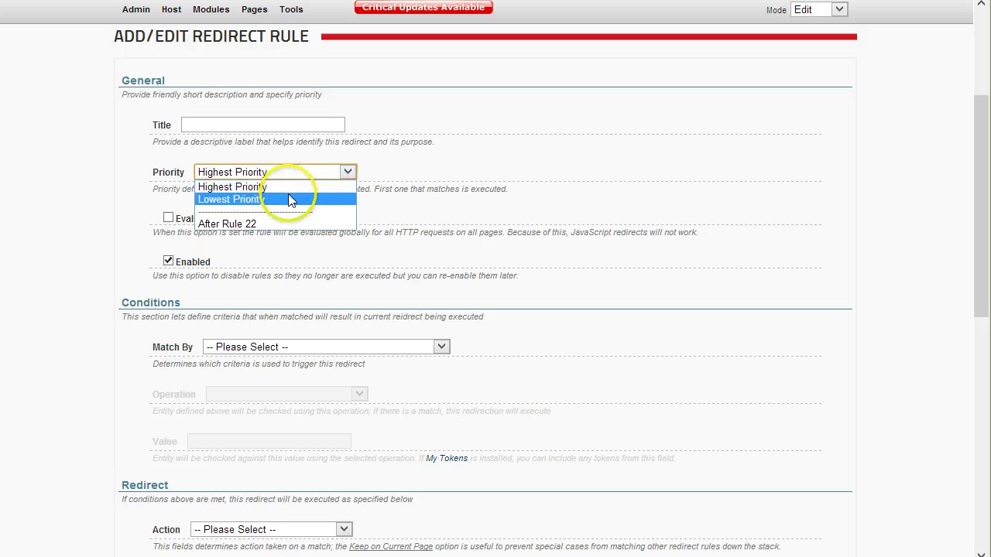
- Set Match By to Redirect Always and action to Redirect to Page Getting Started, then save
{"action": "scroll", "coordinate": [328, 230], "scroll_direction": "down", "scroll_amount": 1}
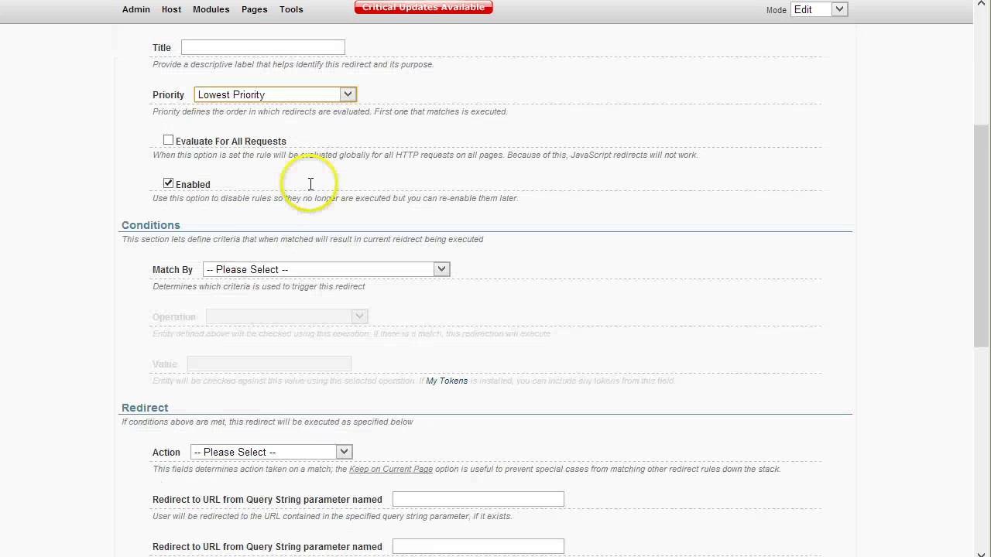
{"action": "scroll", "coordinate": [255, 239], "scroll_direction": "up", "scroll_amount": 1}
{"action": "scroll", "coordinate": [312, 260], "scroll_direction": "down", "scroll_amount": 1}
{"action": "left_click", "coordinate": [282, 269]}
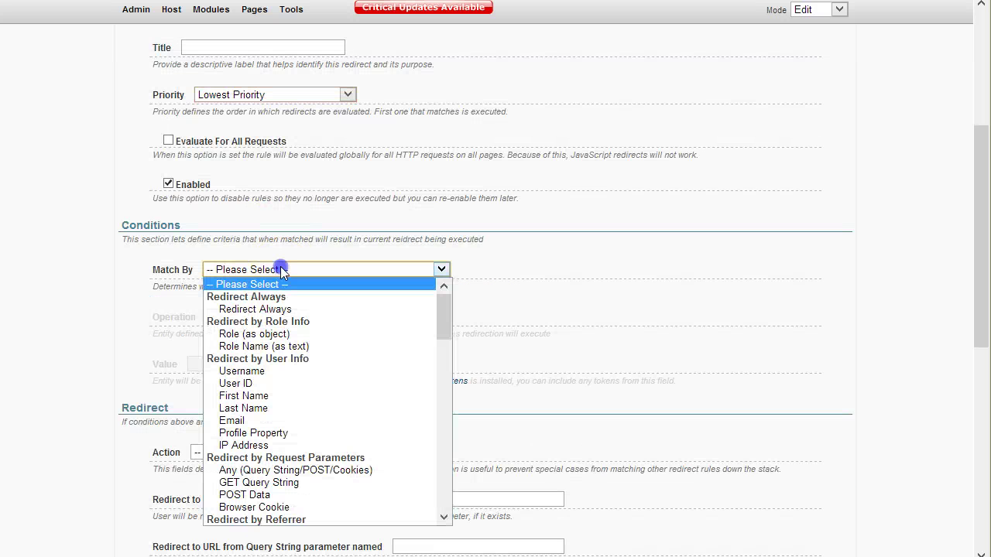
{"action": "left_click", "coordinate": [259, 309]}
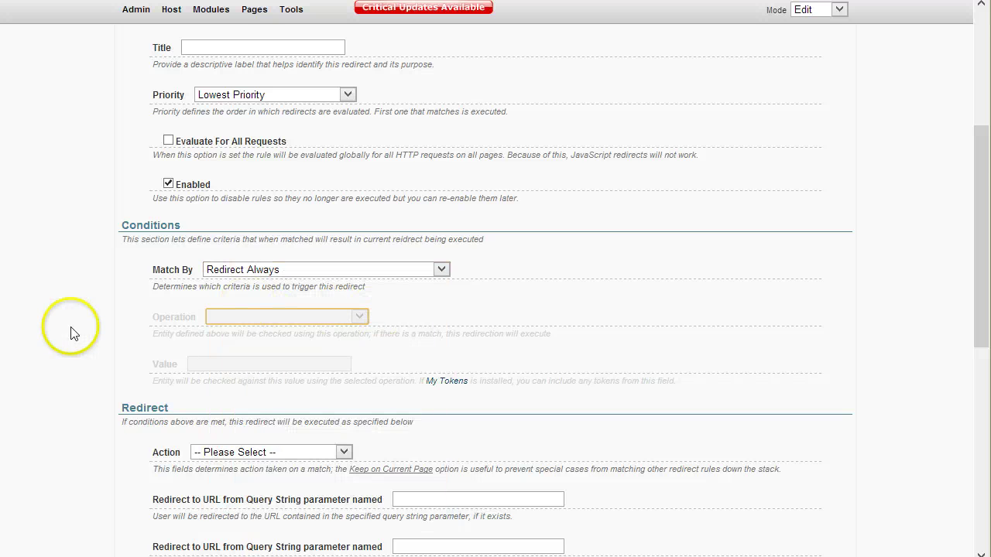
{"action": "scroll", "coordinate": [55, 336], "scroll_direction": "down", "scroll_amount": 2}
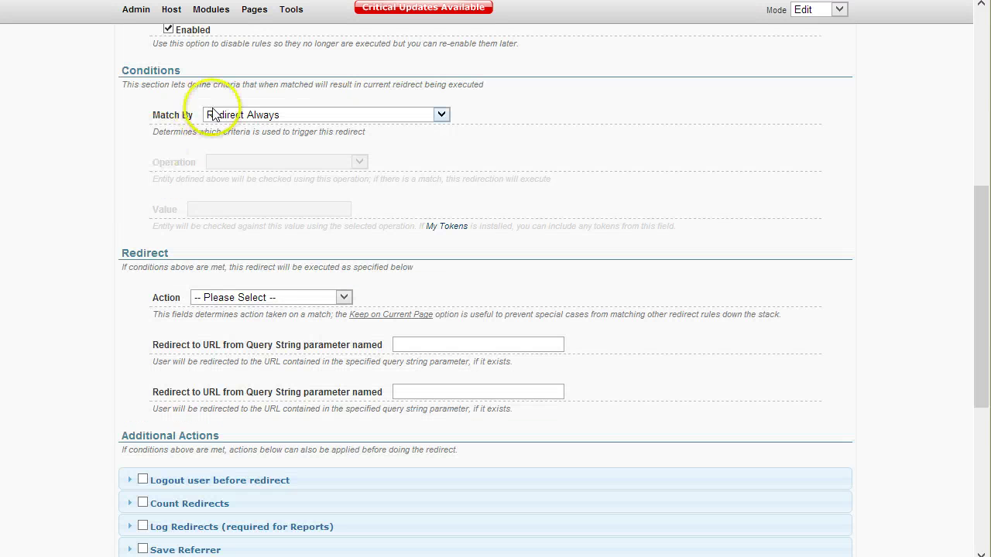
{"action": "left_click", "coordinate": [309, 299]}
{"action": "left_click", "coordinate": [283, 349]}
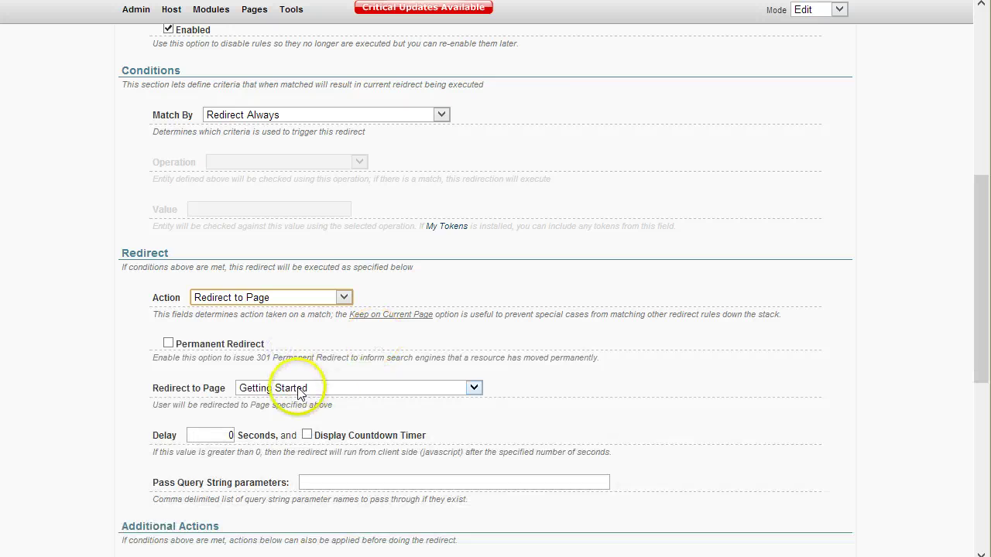
{"action": "scroll", "coordinate": [298, 394], "scroll_direction": "down", "scroll_amount": 2}
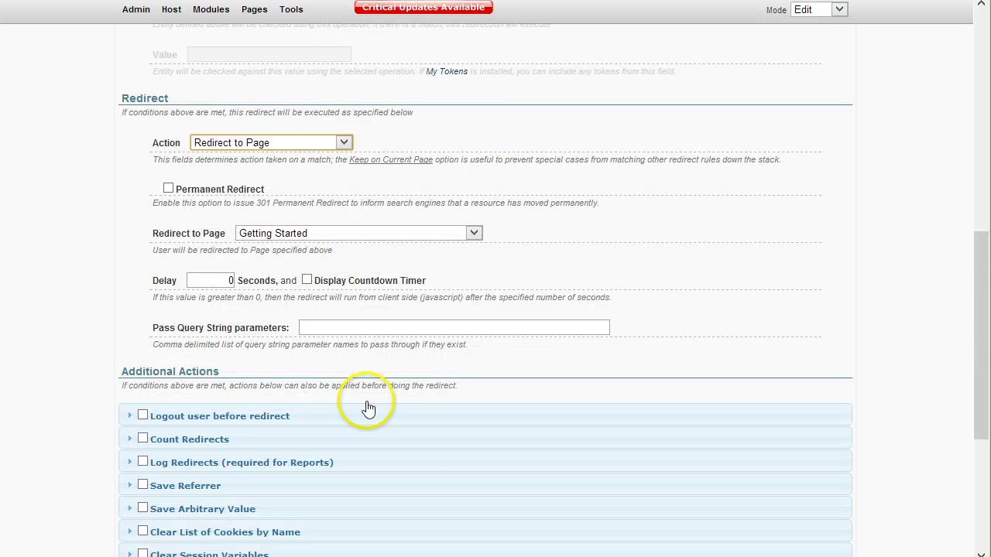
{"action": "scroll", "coordinate": [365, 409], "scroll_direction": "down", "scroll_amount": 4}
{"action": "left_click", "coordinate": [450, 463]}
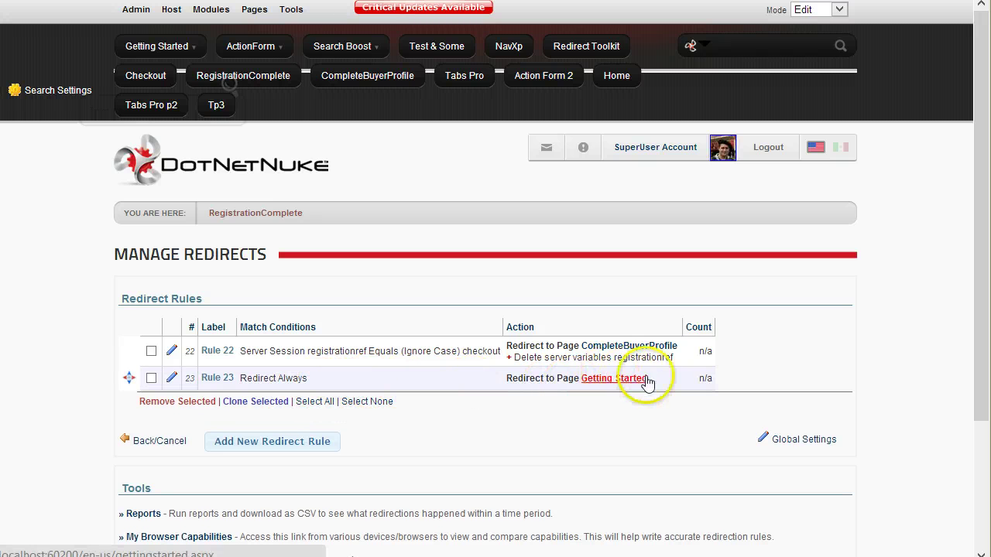
- Switch to Visio and deselect the Complete Checkout shape on the flowchart
{"action": "left_click", "coordinate": [443, 386]}
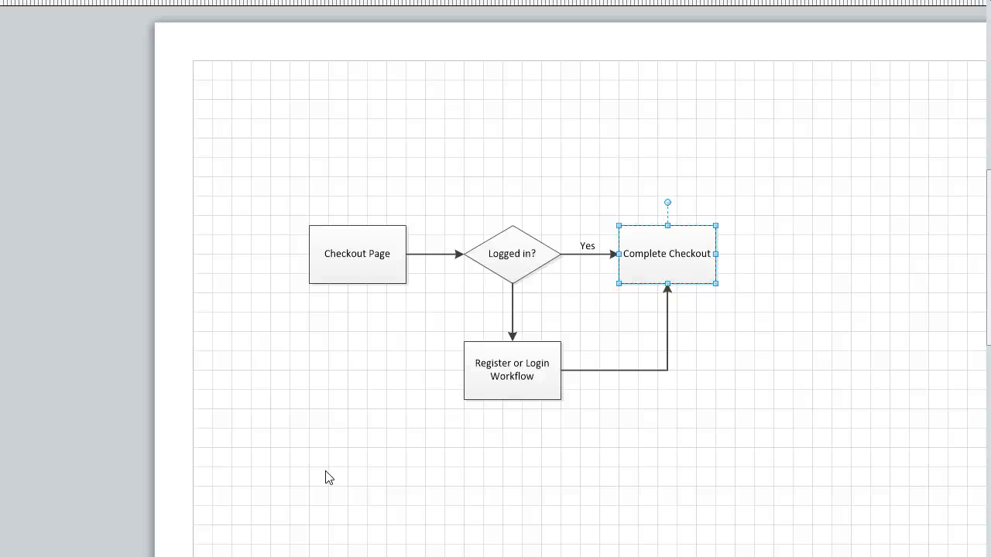
{"action": "left_click", "coordinate": [350, 361]}
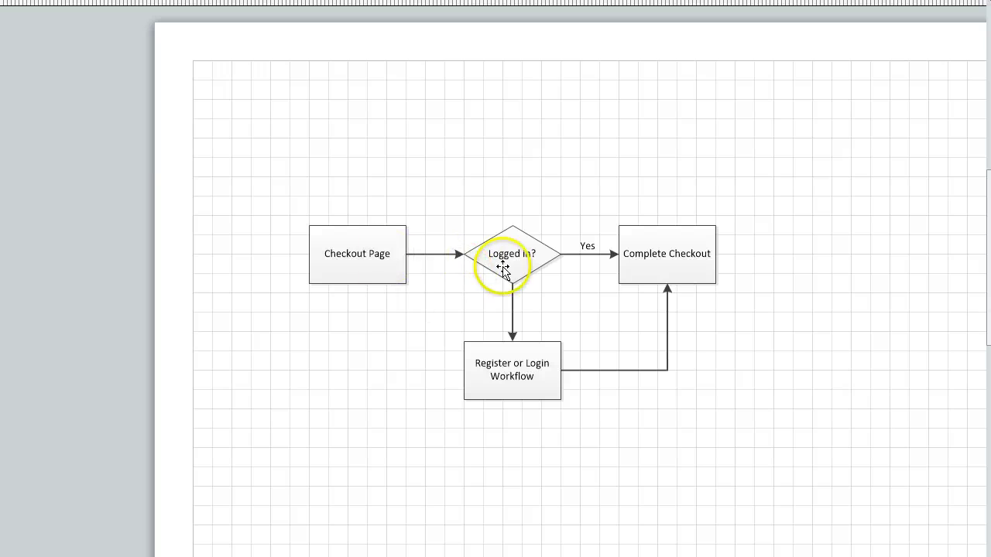